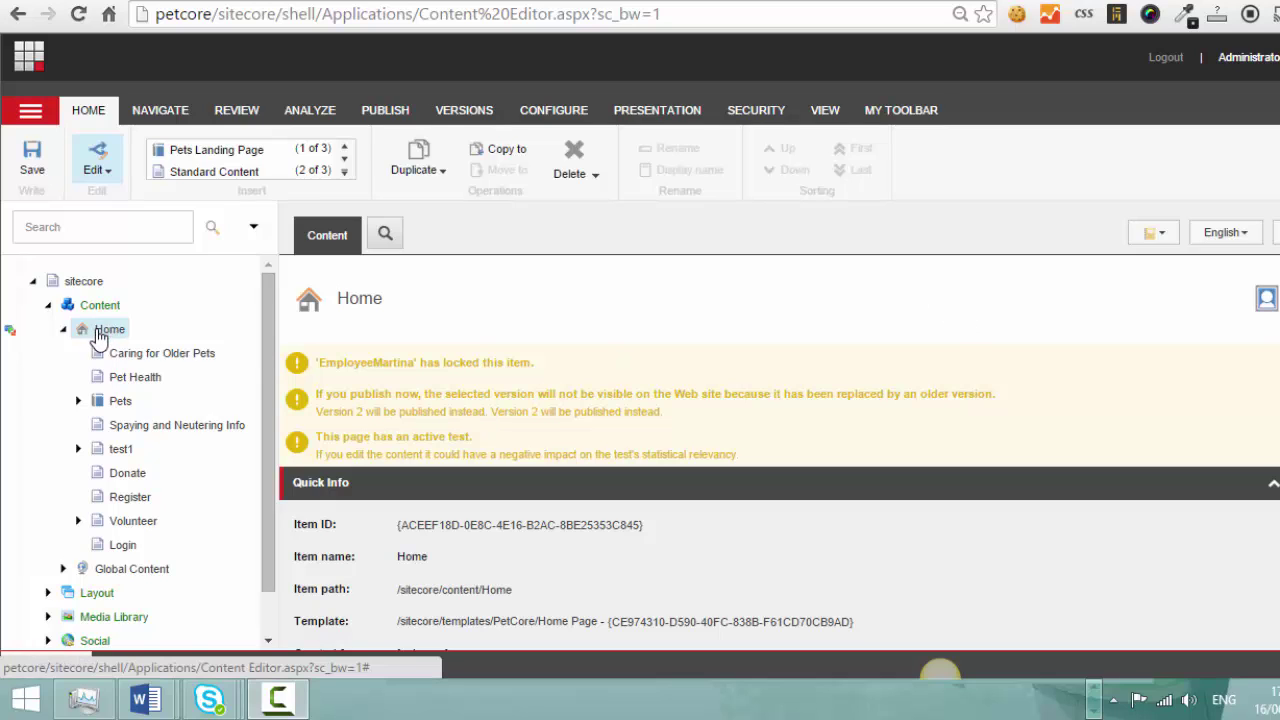
Expand the Pets section and its Elderly Dogs category under Home in the content tree.
left_click(79, 401)
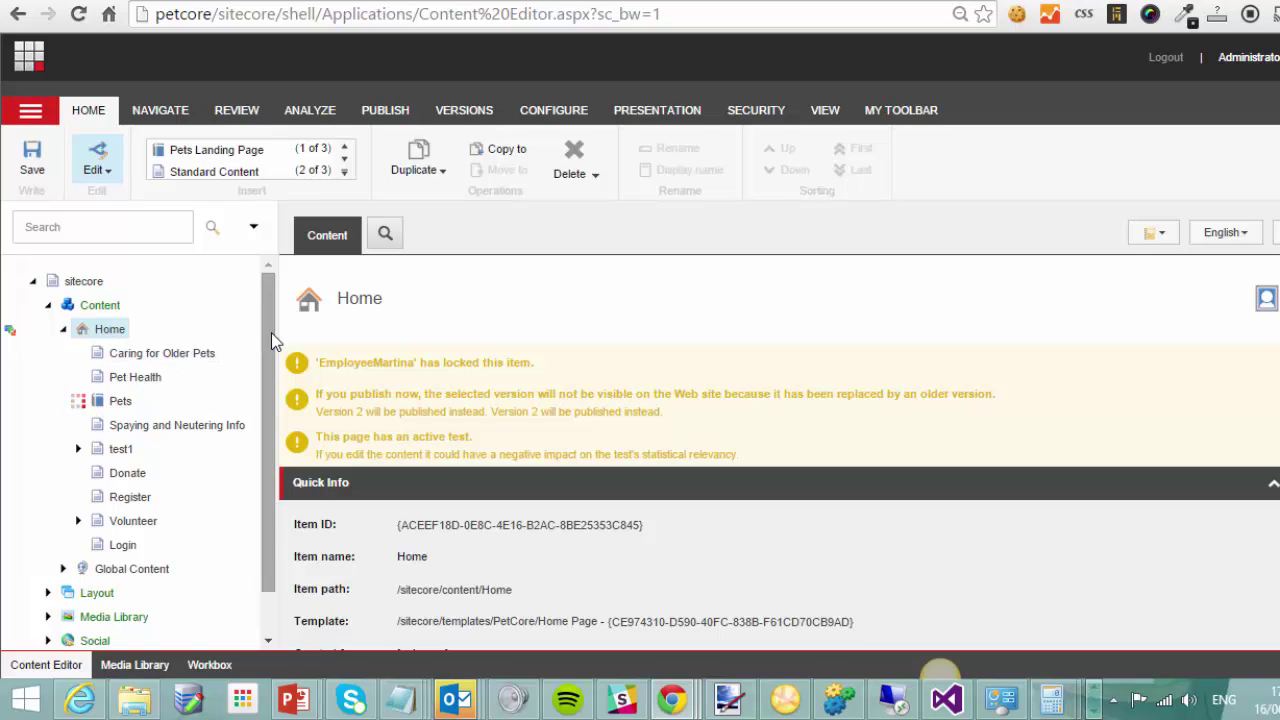
left_click(92, 425)
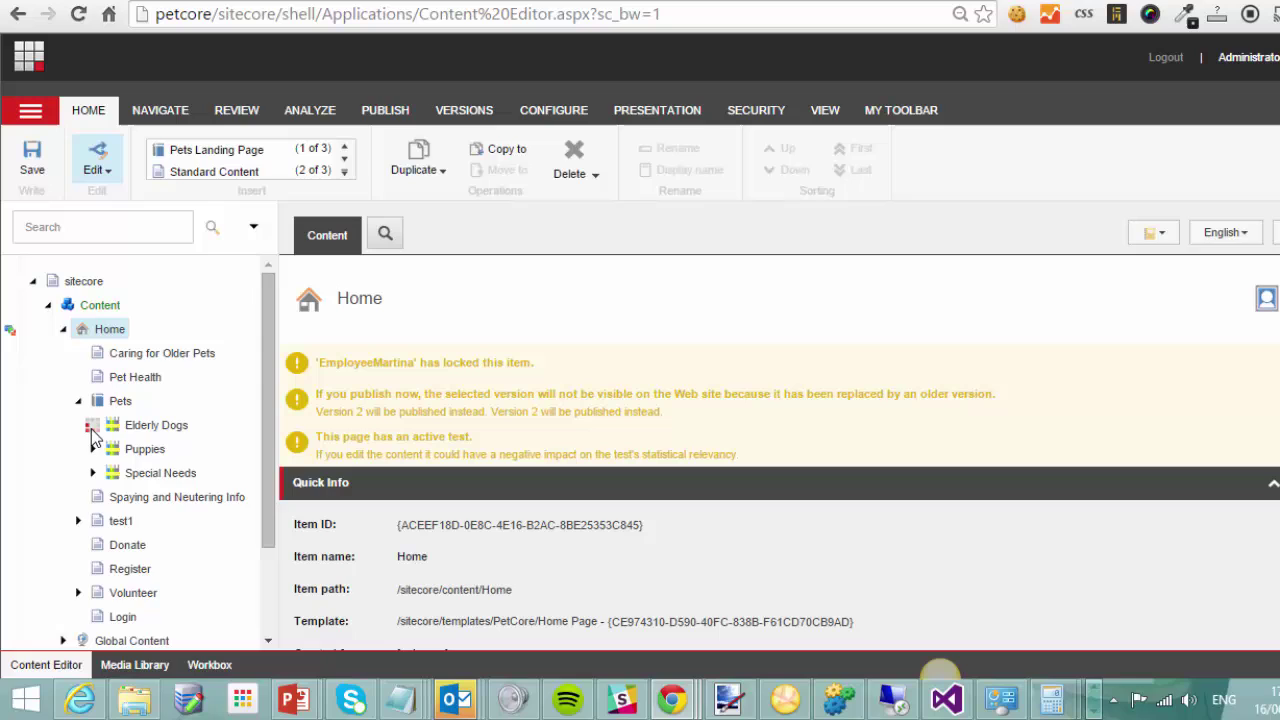
mouse_move(270, 312)
left_mouse_down()
mouse_move(265, 348)
mouse_move(265, 331)
left_mouse_up()
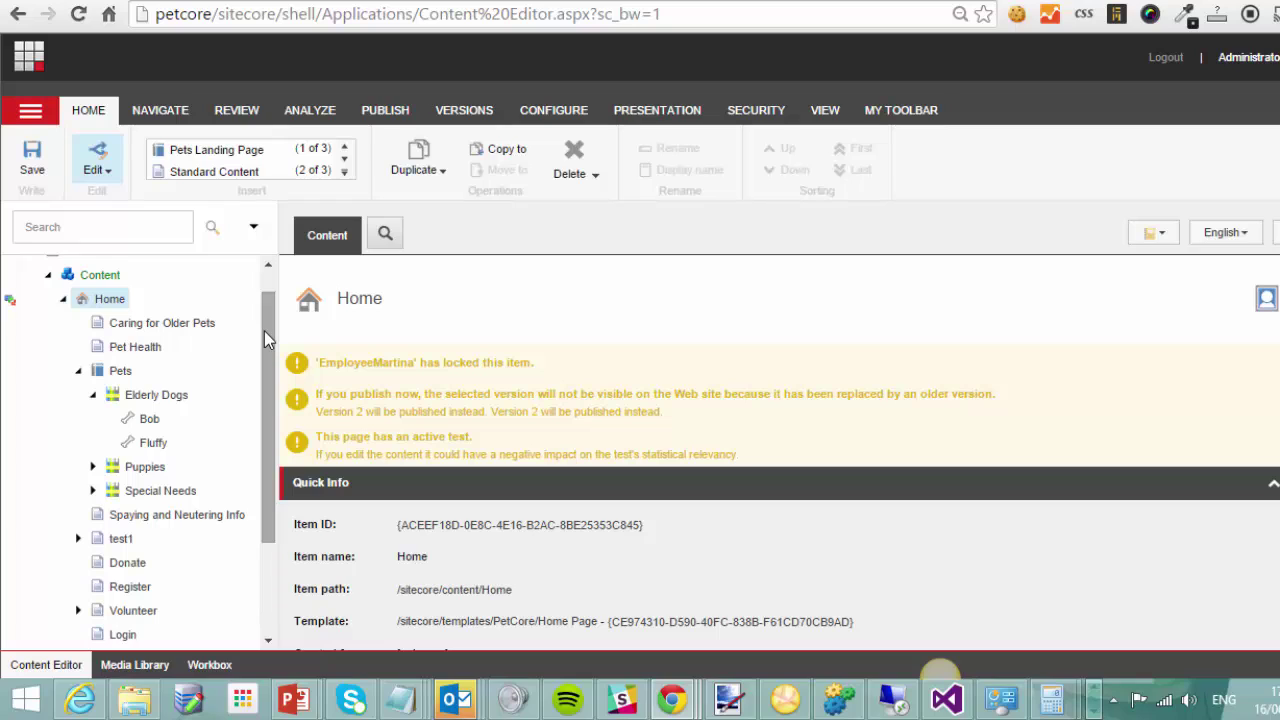
left_click_drag(263, 366, 263, 362)
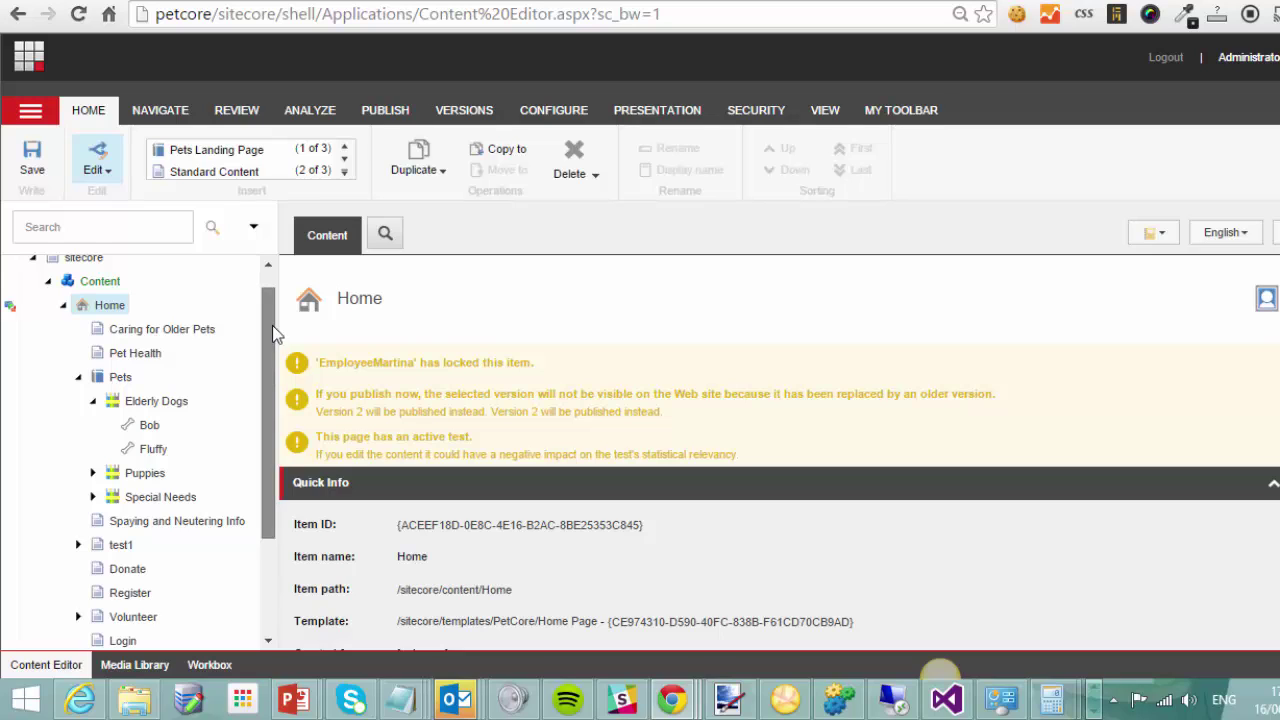
Open the Link Item template in the PetCore folder under Templates.
left_click_drag(272, 325, 262, 441)
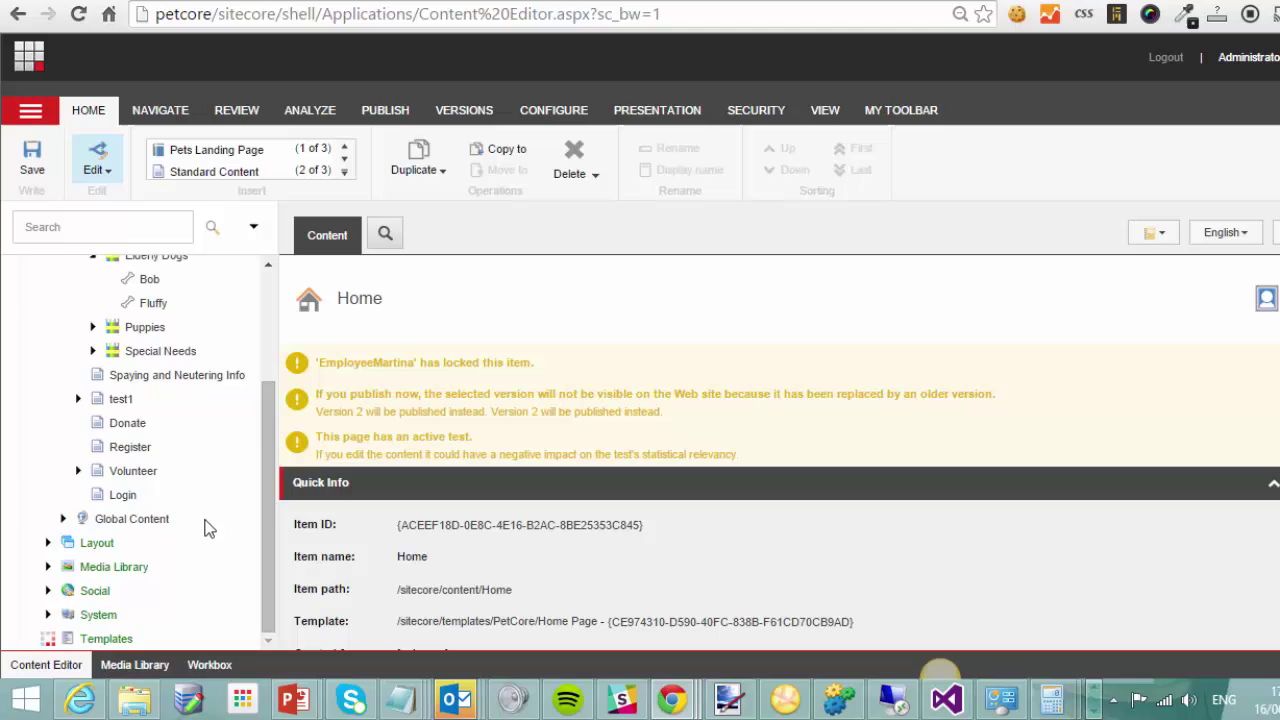
left_click(48, 638)
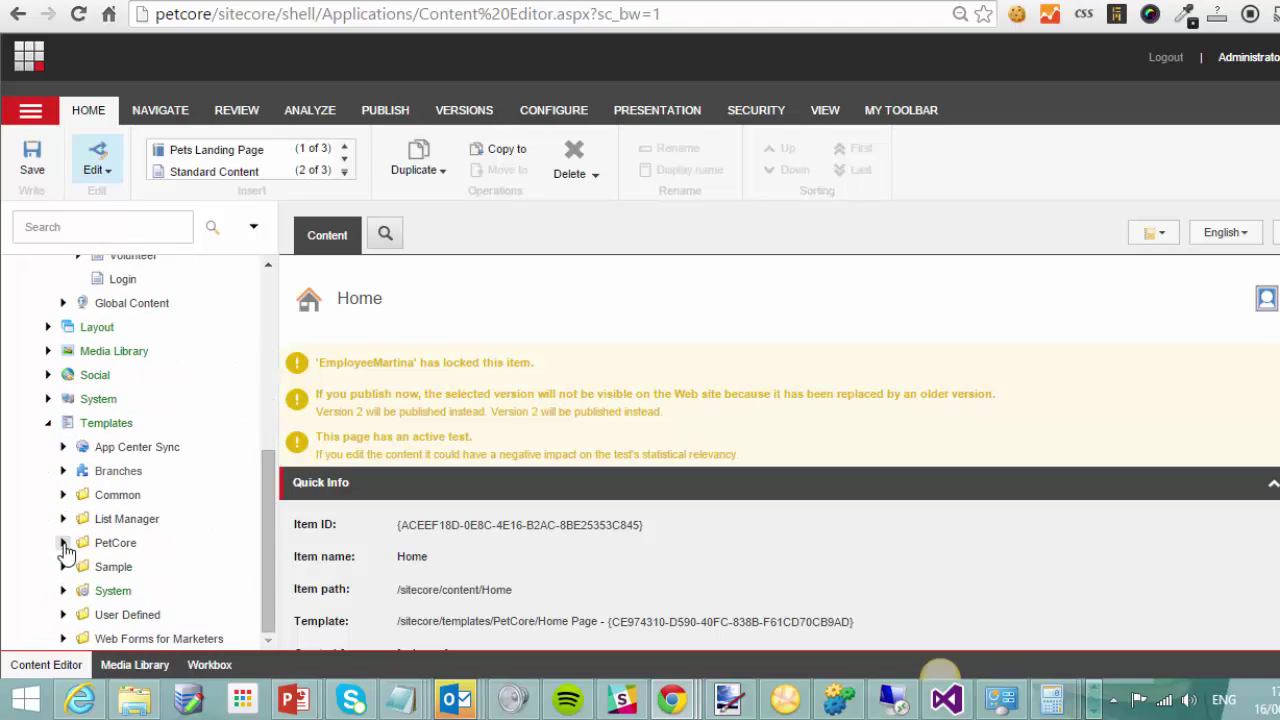
left_click(63, 542)
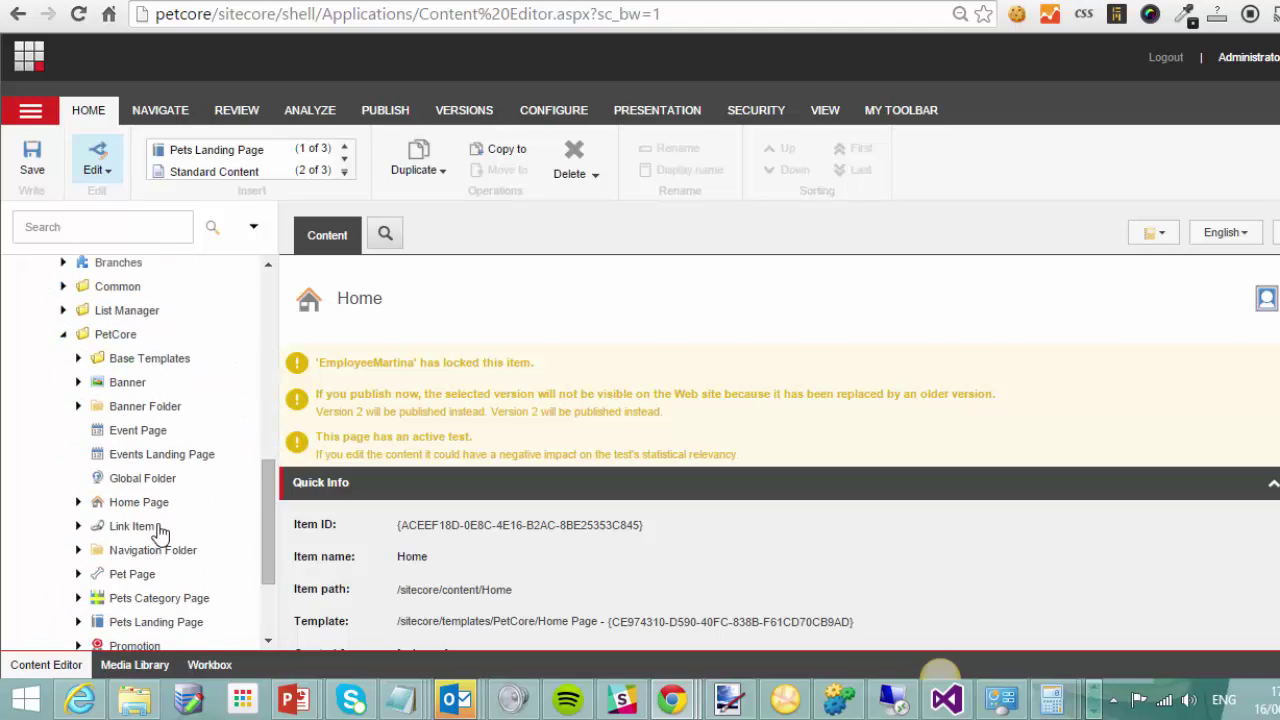
left_click(120, 528)
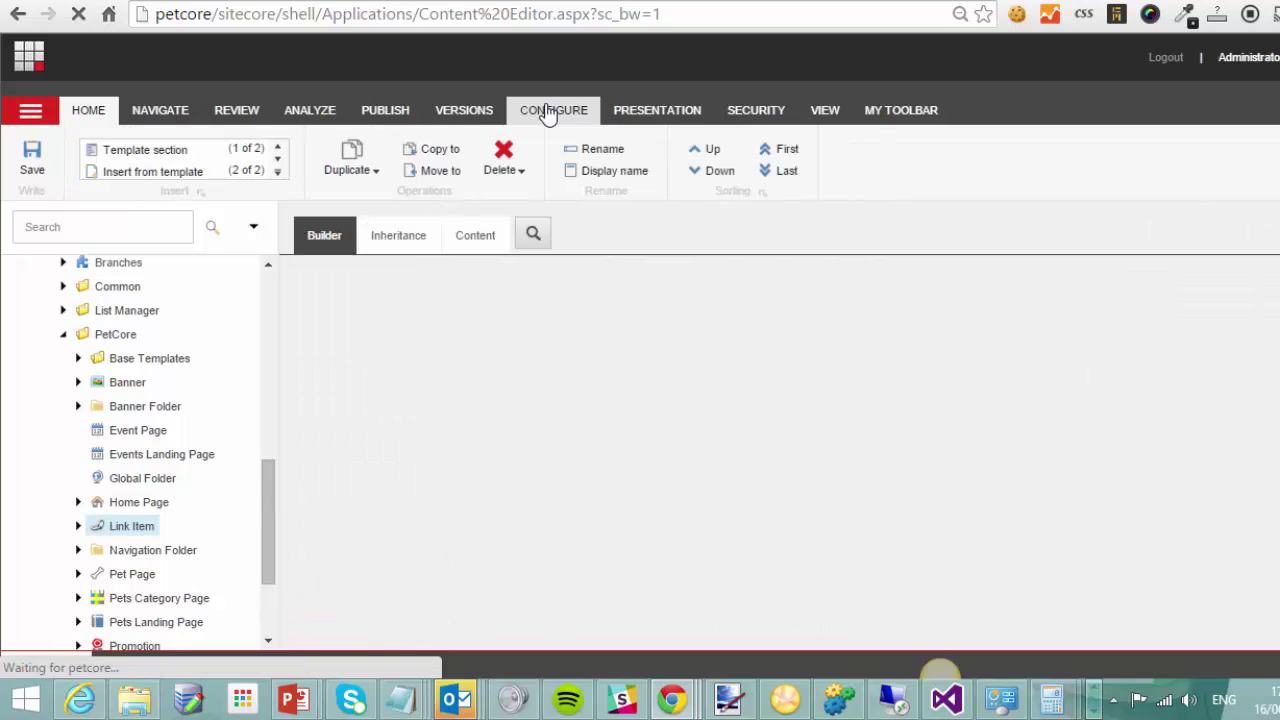
Browse the icons that can be assigned to the Link Item template.
left_click(548, 112)
left_click(128, 155)
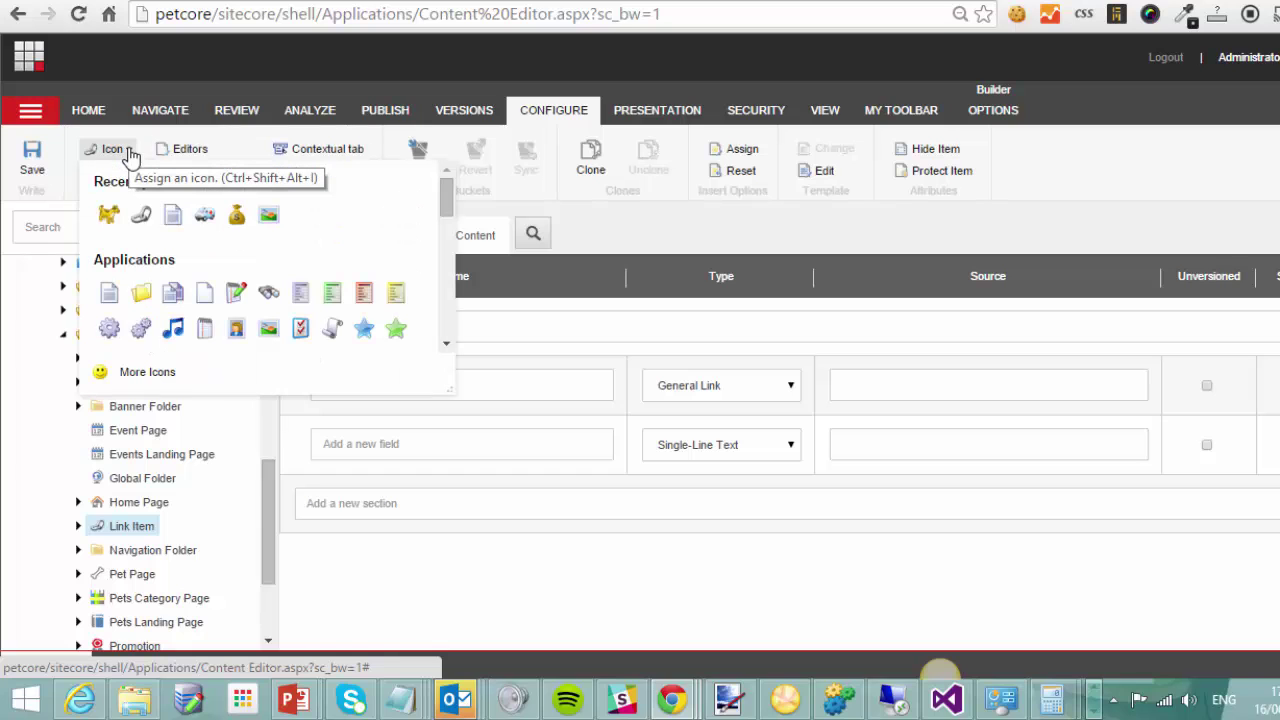
left_click_drag(446, 197, 447, 280)
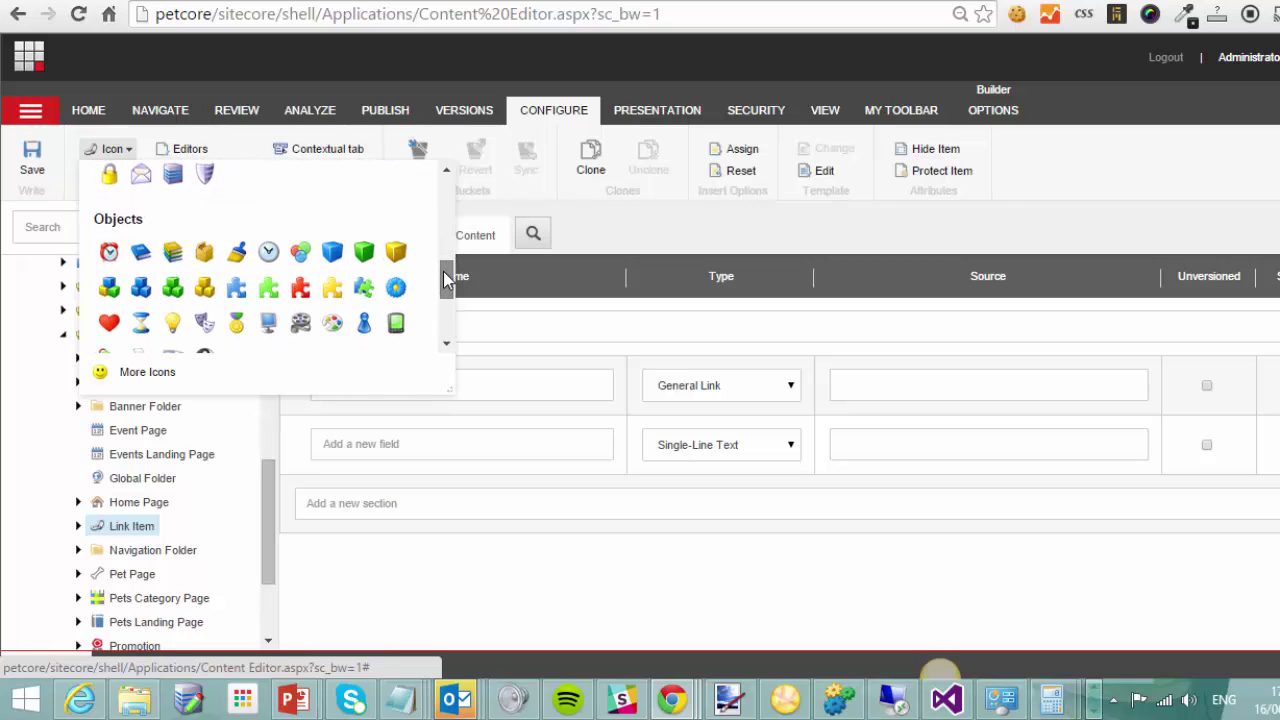
left_click(651, 251)
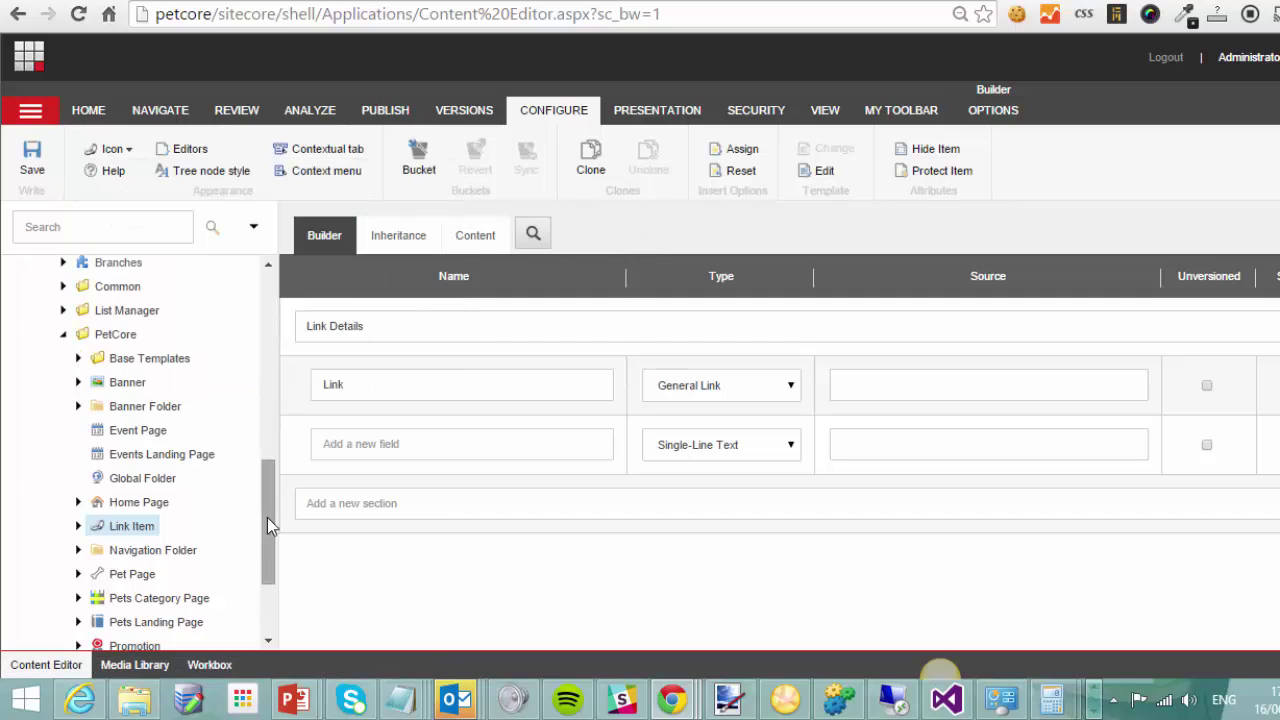
Open the Caring for Older Pets item and examine its Content Body fields down to Page Summary.
left_click_drag(270, 545, 283, 317)
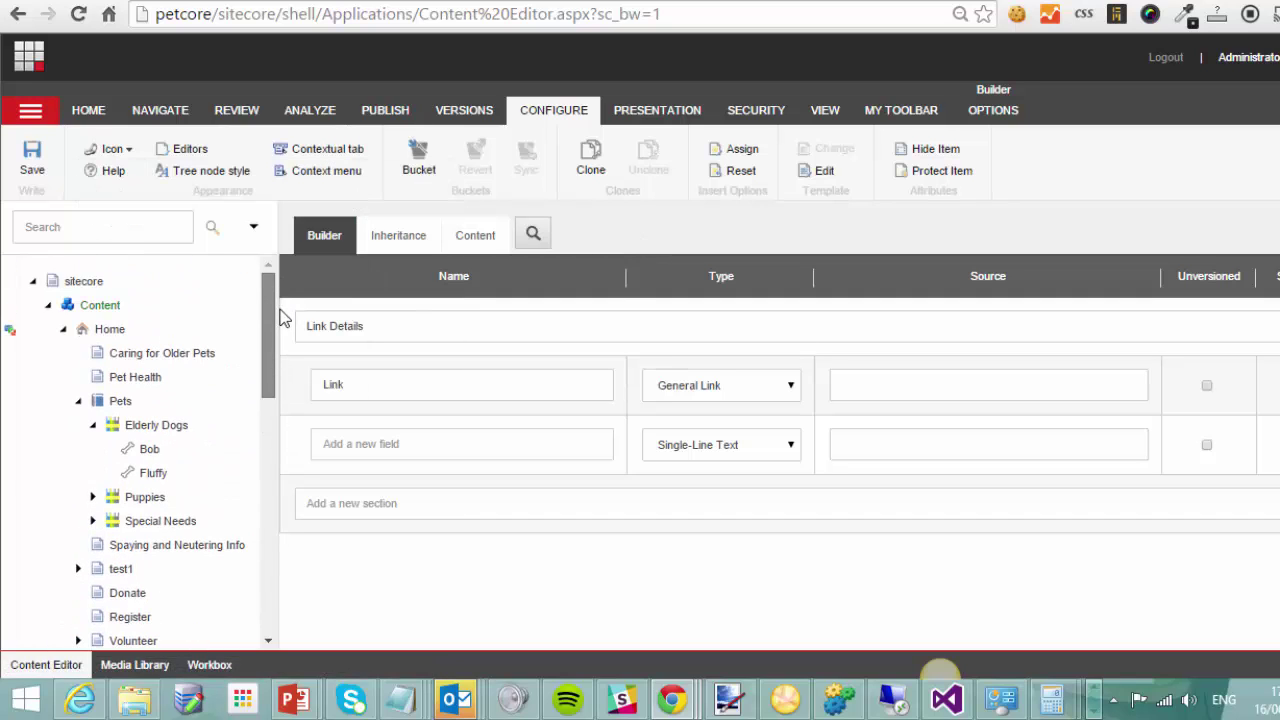
left_click(157, 359)
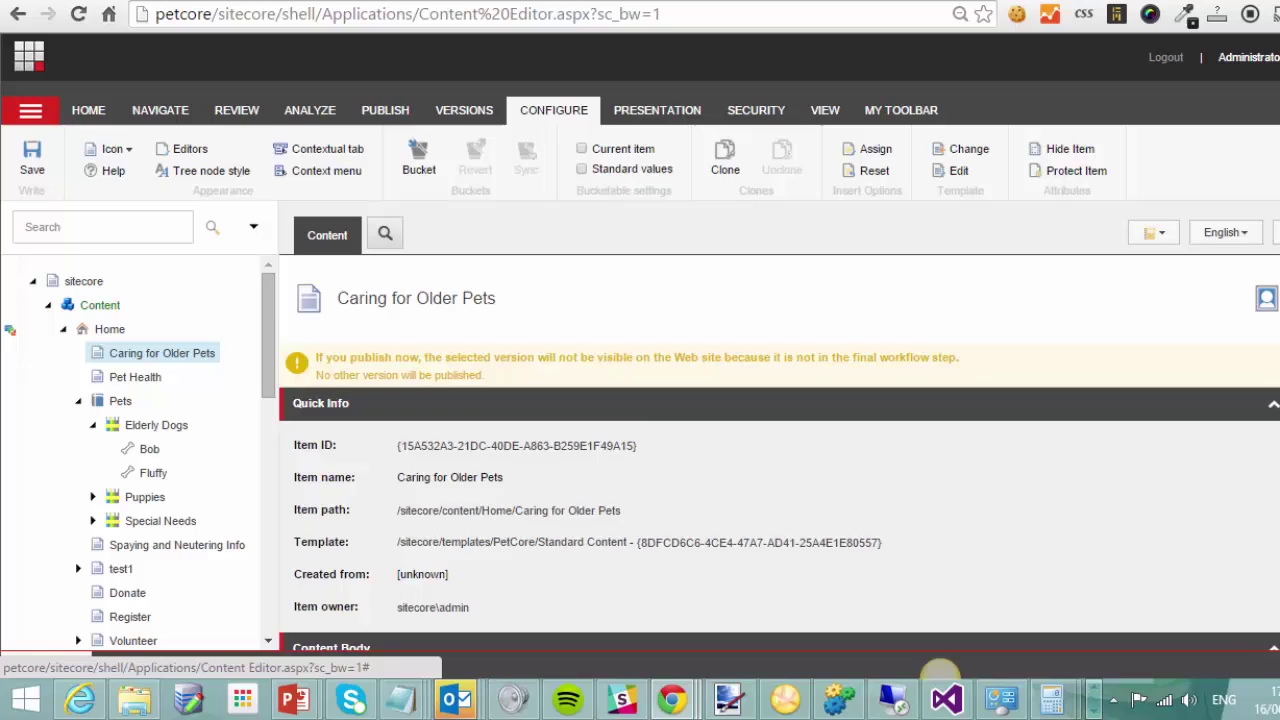
scroll(940, 672, "down", 3)
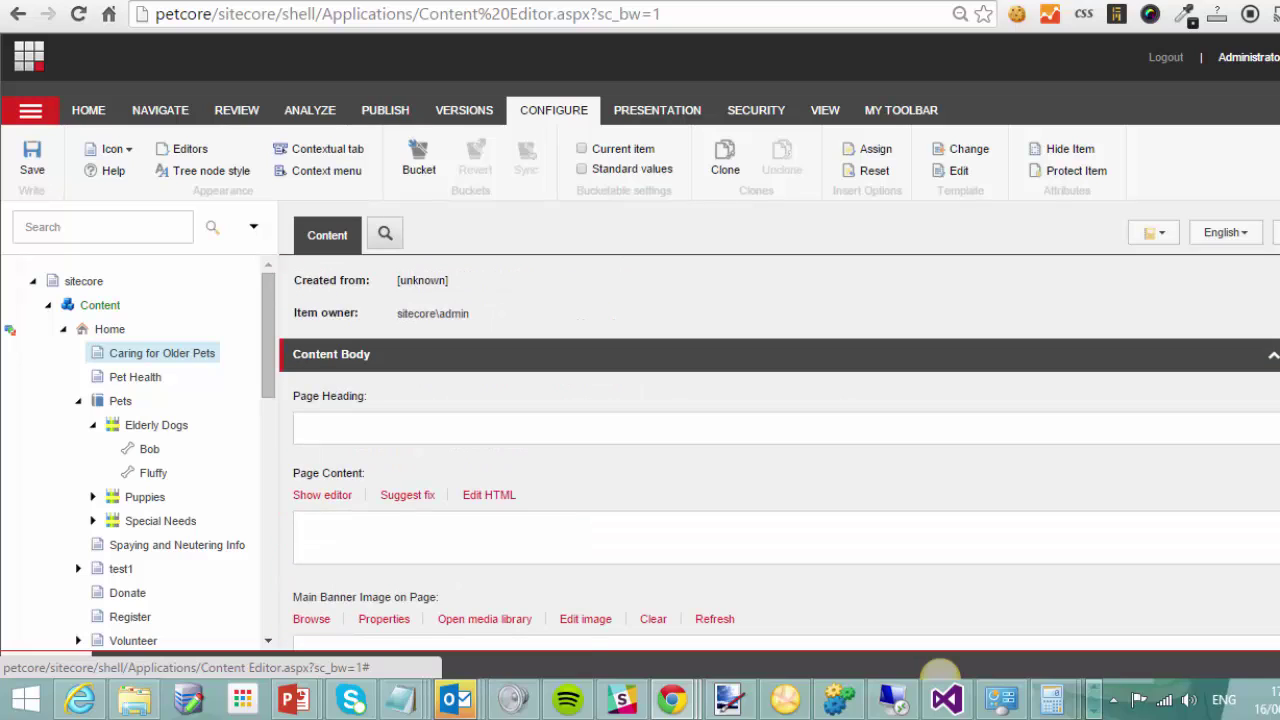
scroll(880, 400, "up", 1)
scroll(880, 400, "down", 1)
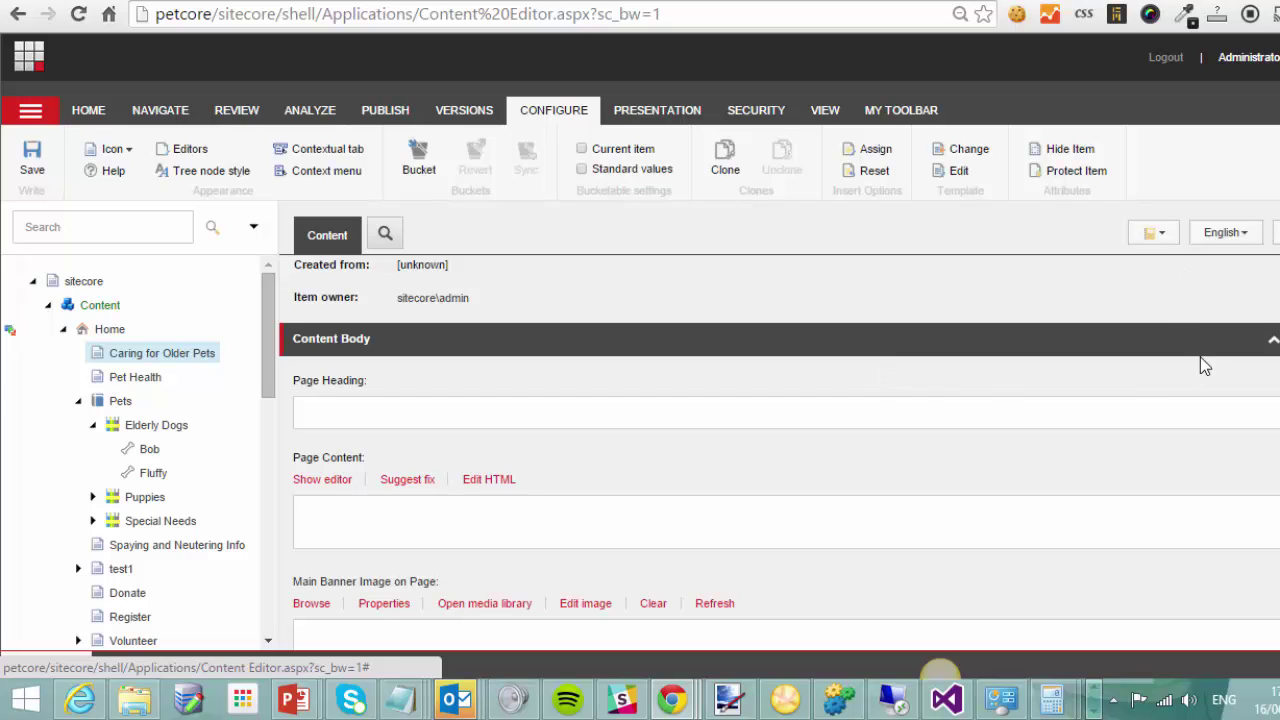
scroll(1047, 375, "down", 5)
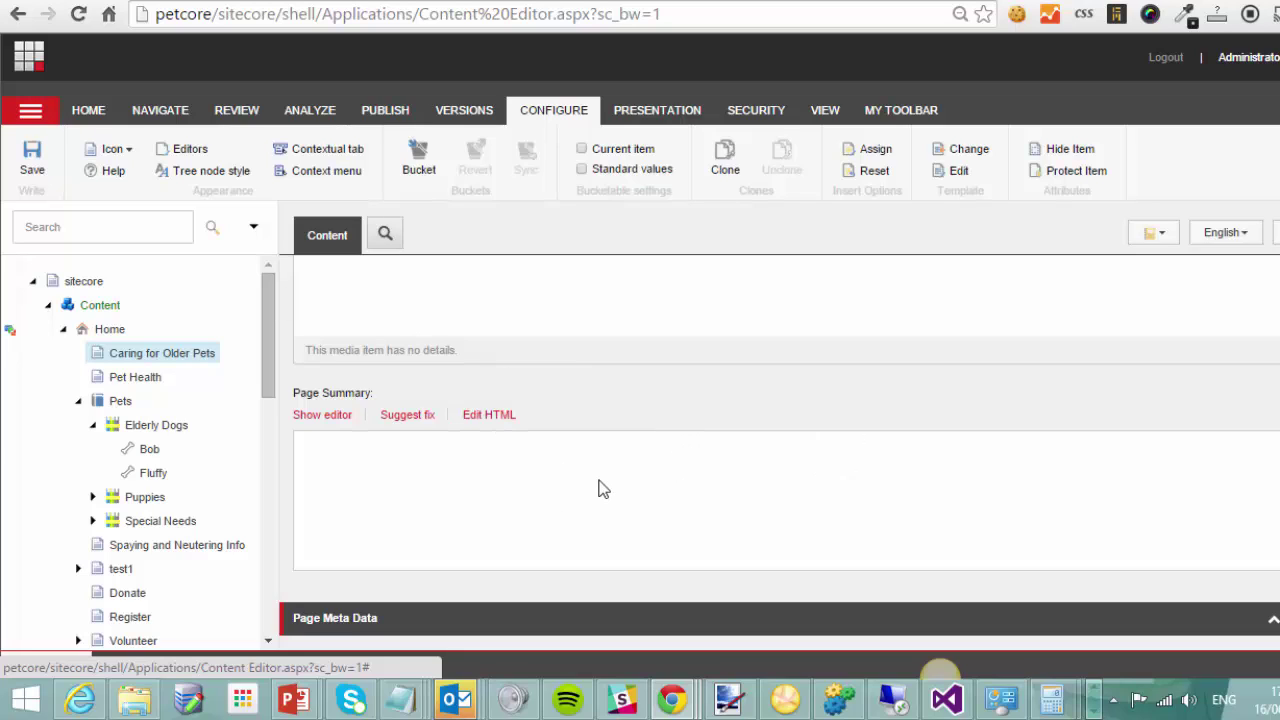
Open the Base Page template in PetCore's Base Templates folder and select its Page Summary field.
left_click_drag(268, 293, 251, 515)
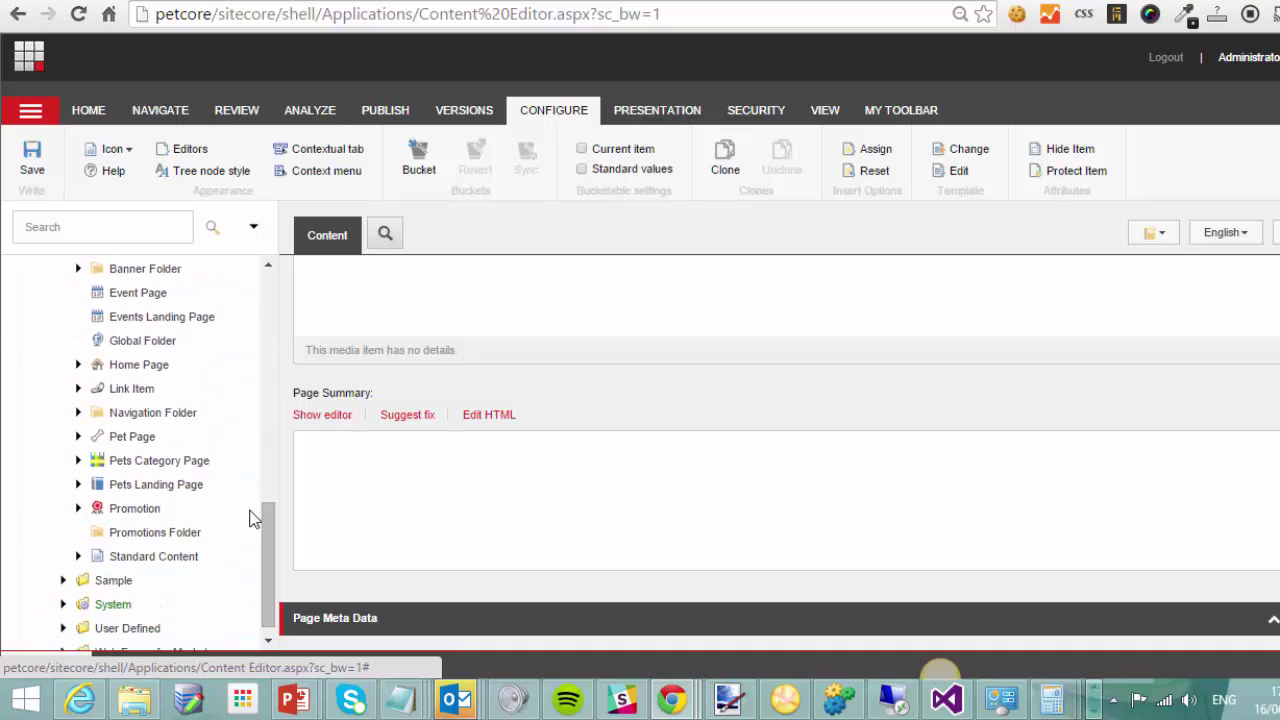
scroll(205, 500, "up", 3)
left_click(78, 429)
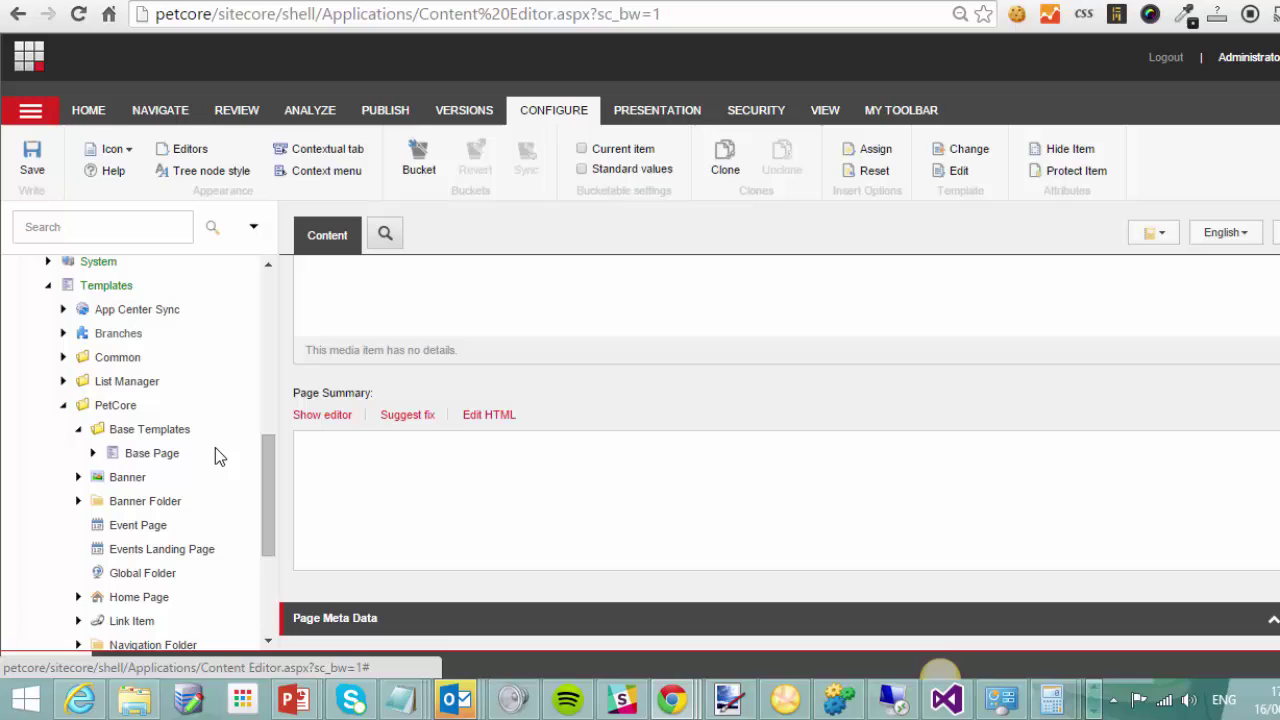
left_click(145, 458)
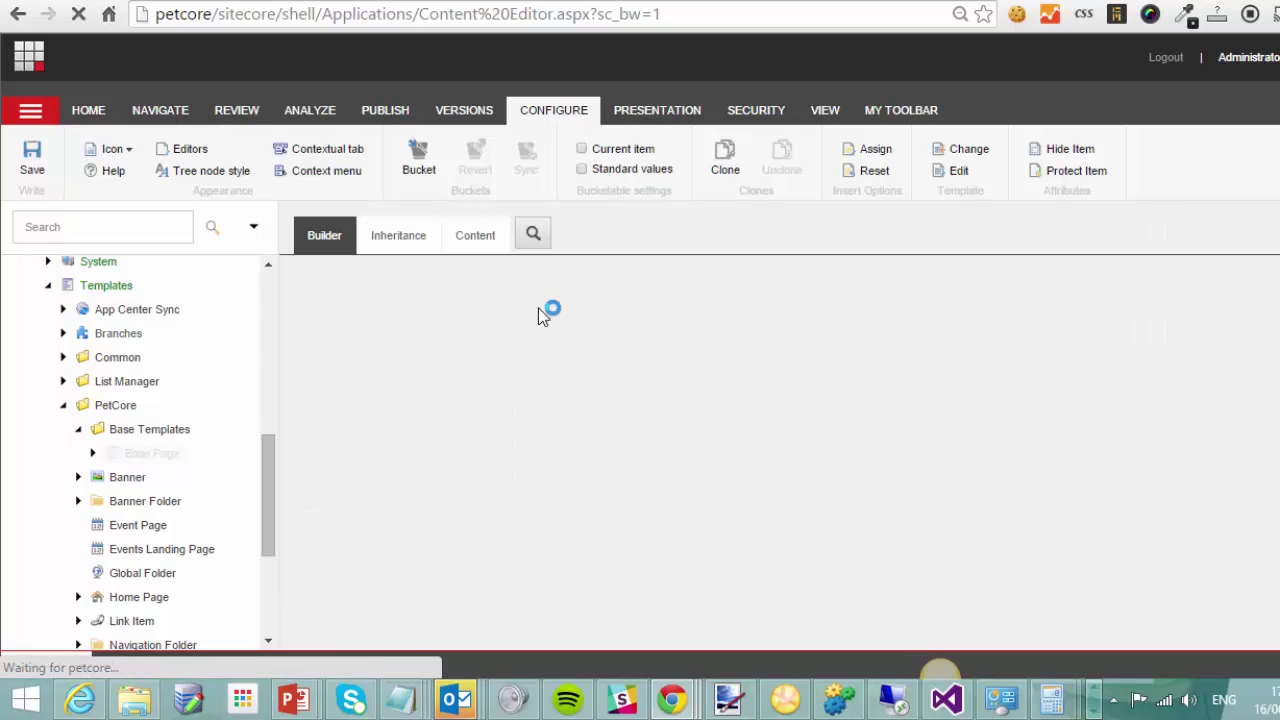
scroll(443, 449, "down", 1)
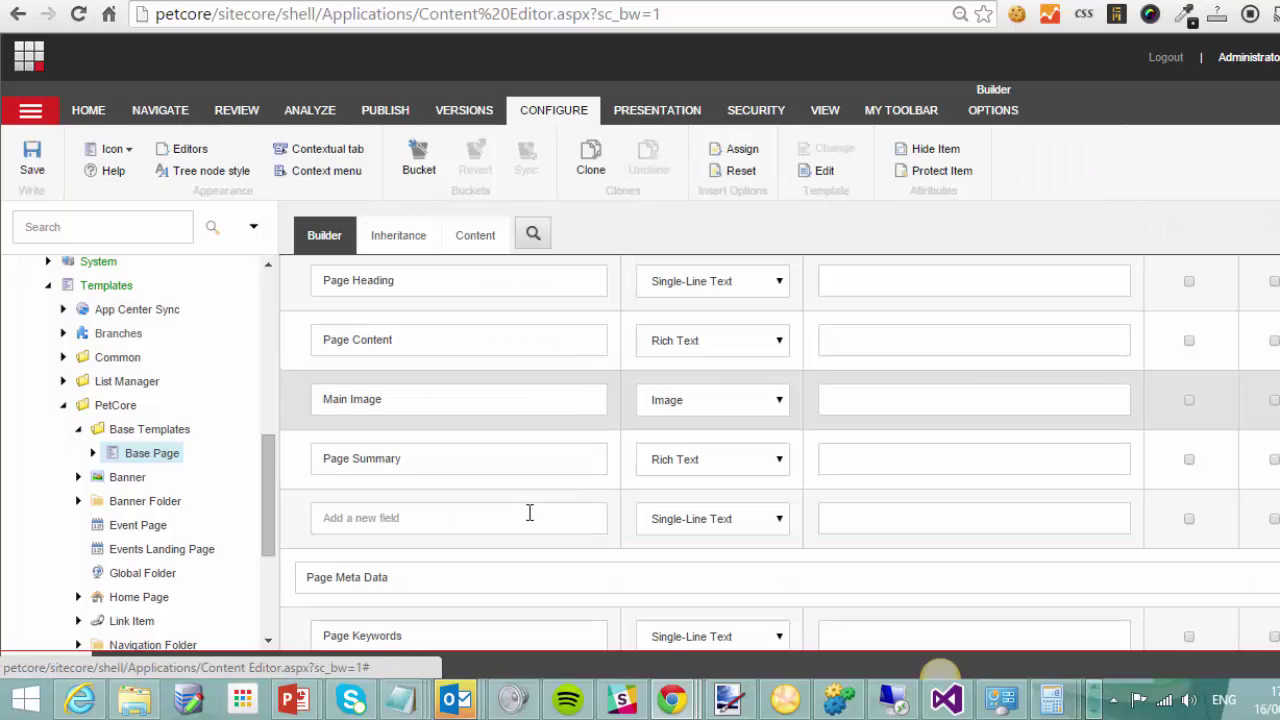
left_click(418, 452)
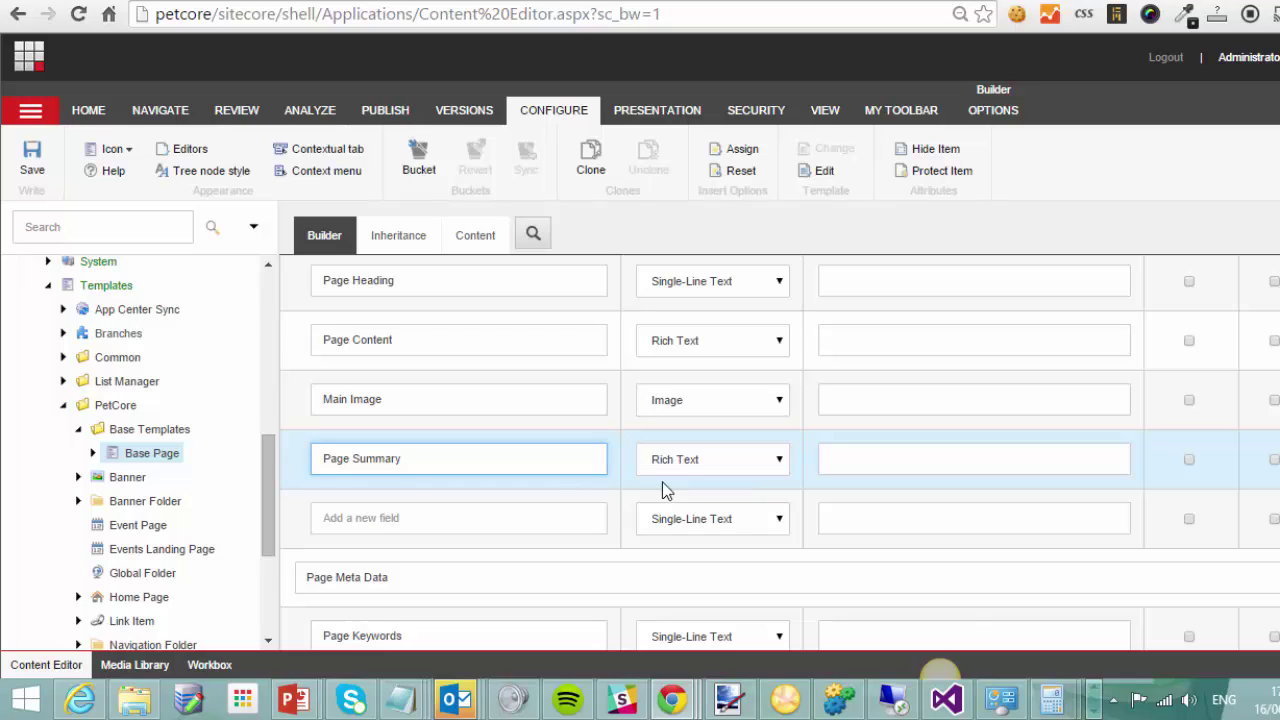
Open the Page Summary field item in the Content Body section of the Base Page template.
left_click(92, 453)
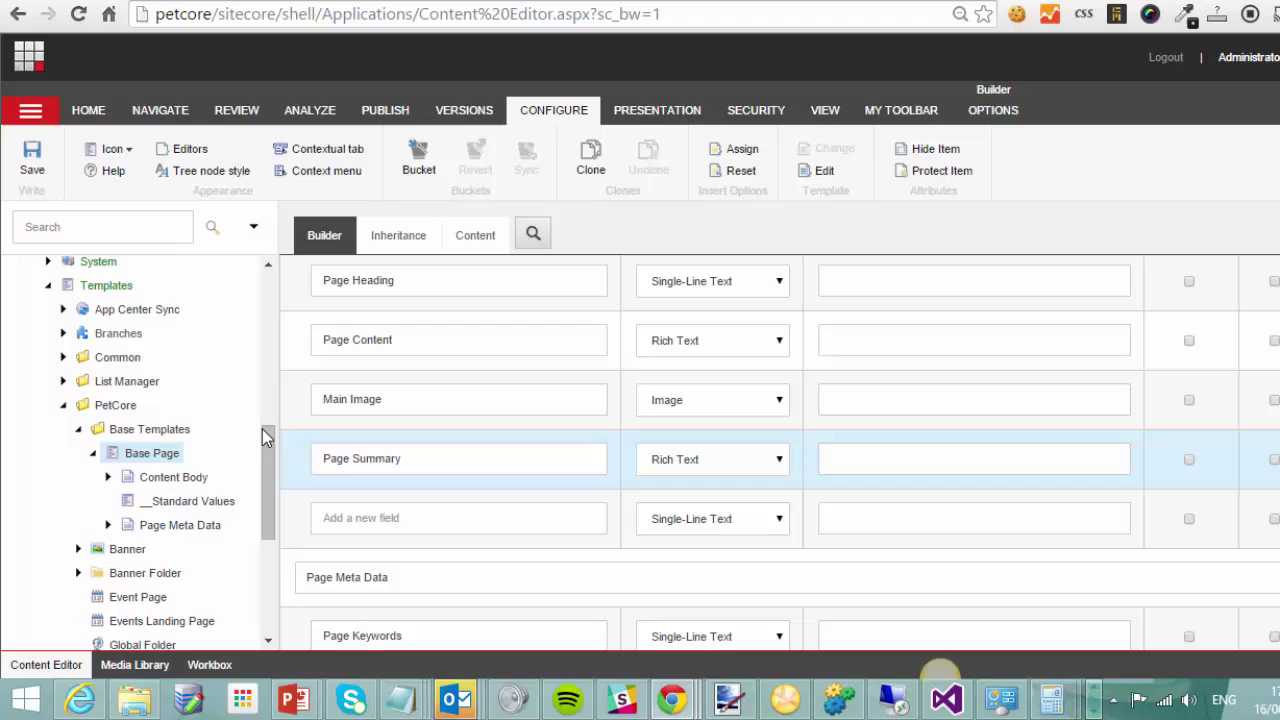
scroll(267, 440, "down", 1)
left_click(108, 400)
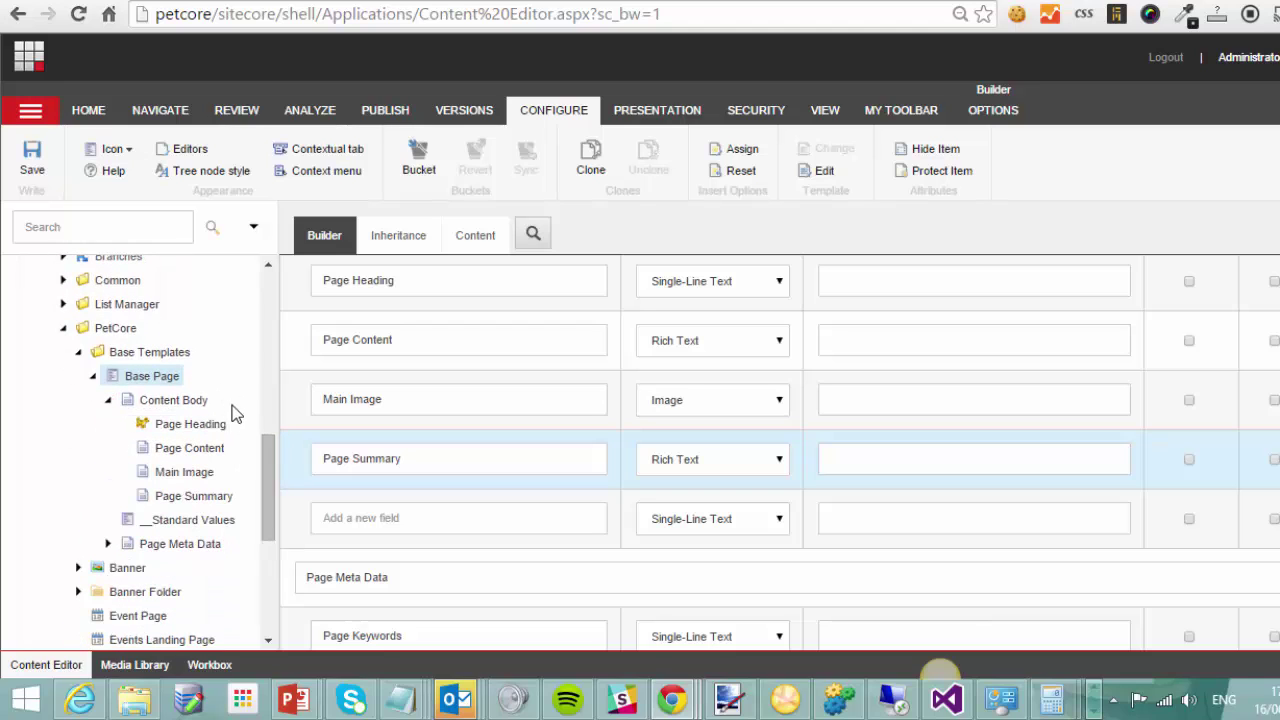
left_click(185, 497)
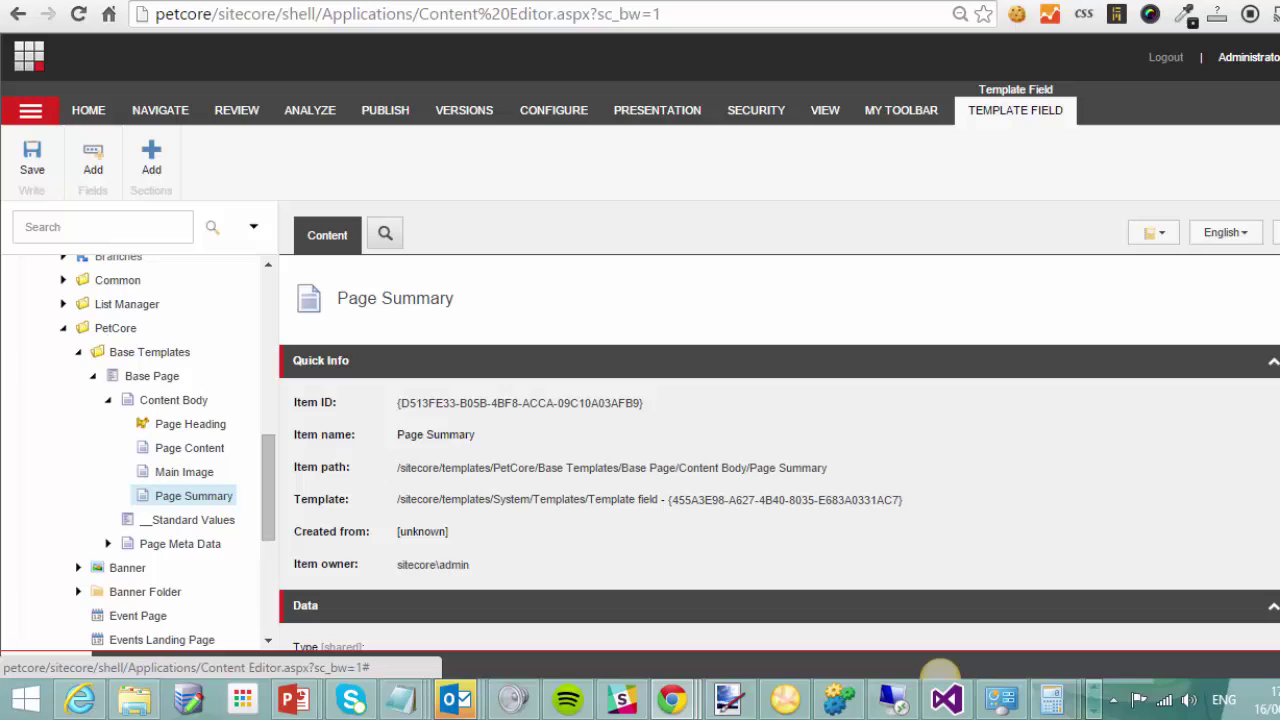
Set the title of the Page Summary field item to "Page Summary for Other Pages".
scroll(779, 453, "down", 1)
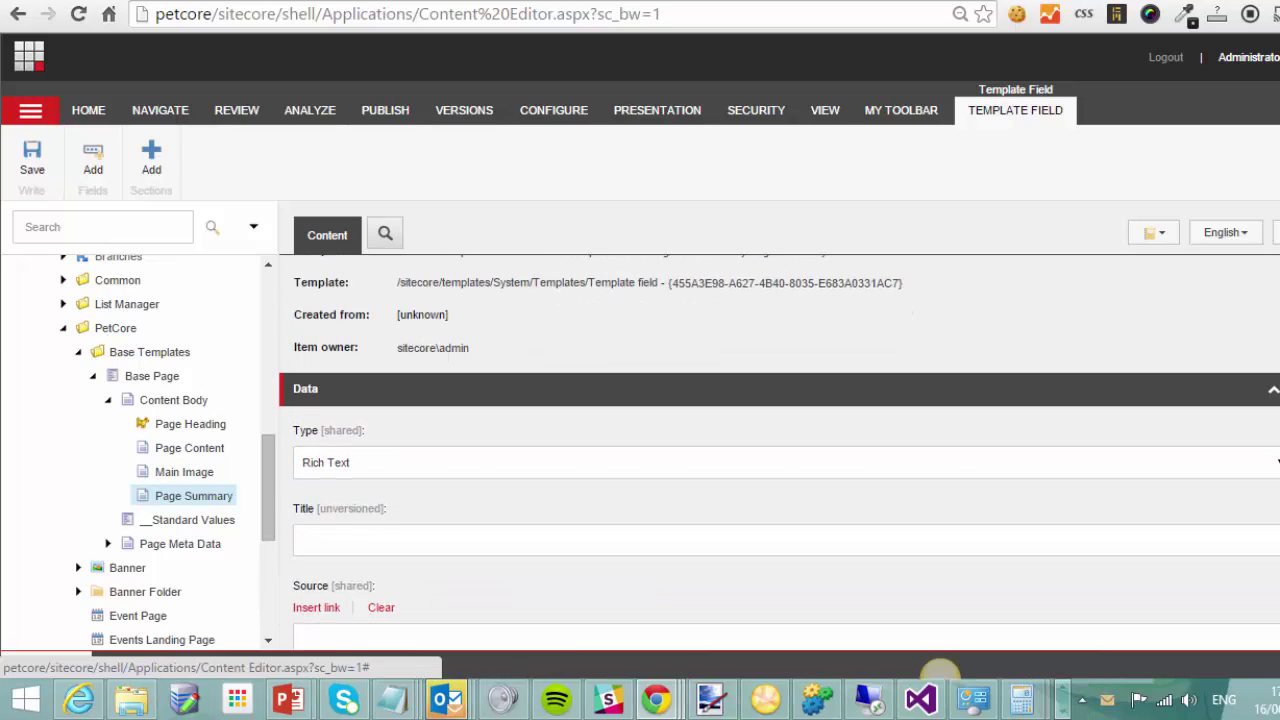
scroll(779, 458, "down", 1)
left_click(399, 486)
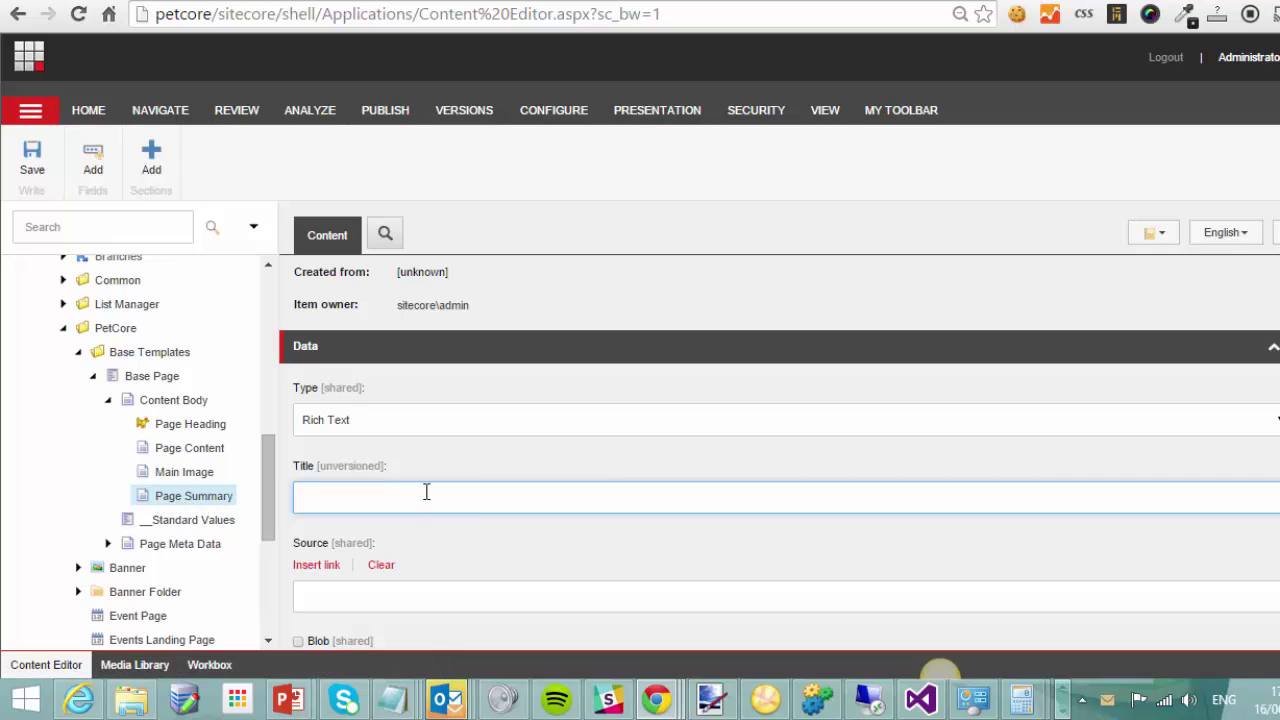
type("Page Summ")
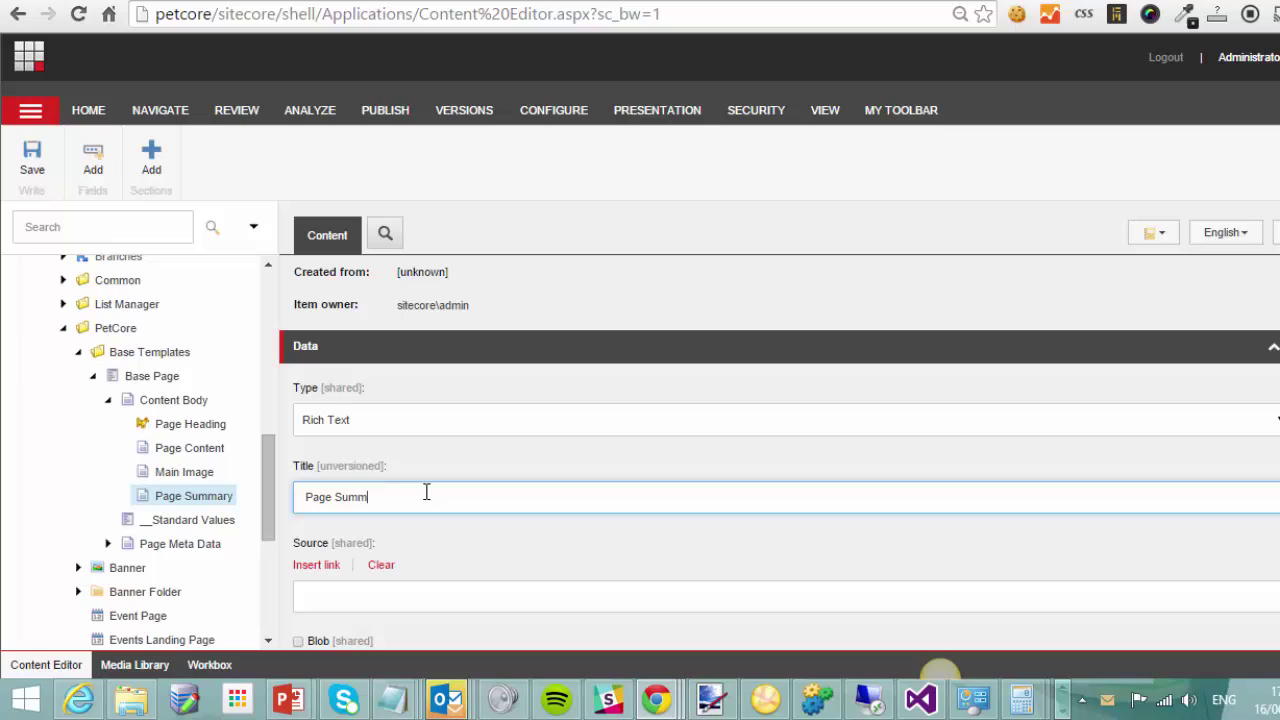
type("ary for Other Pages")
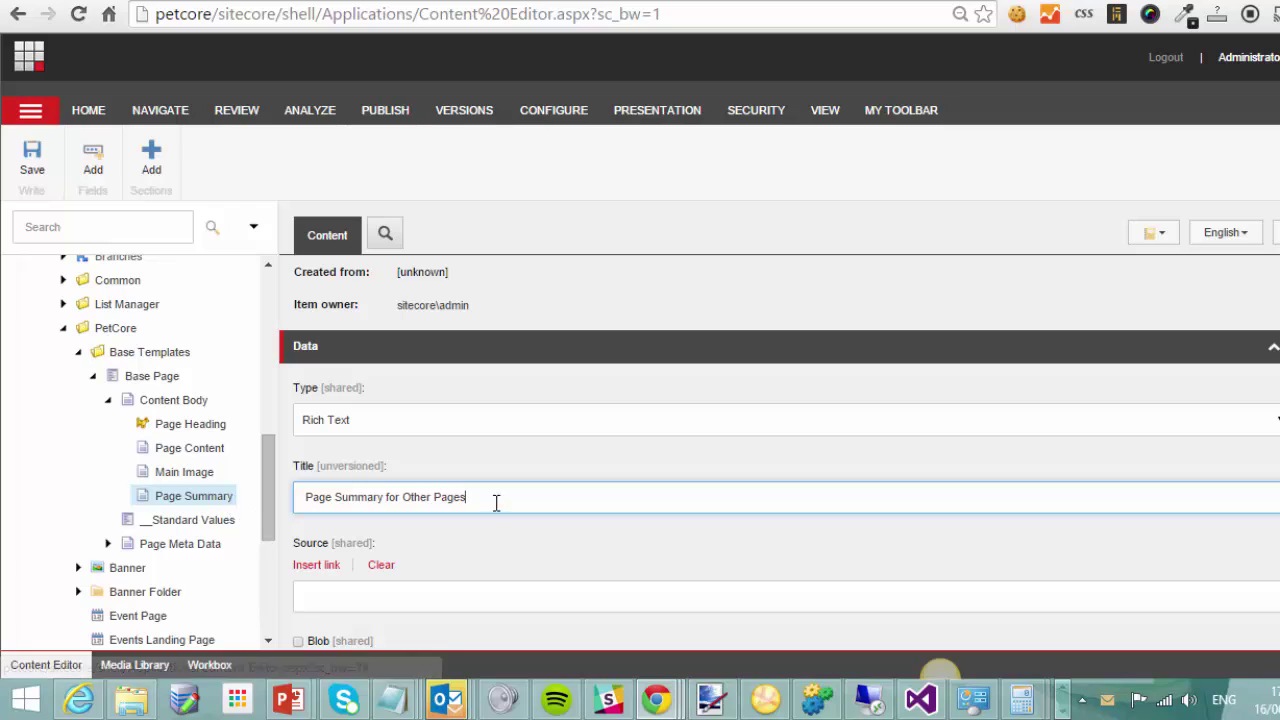
left_click_drag(492, 498, 252, 500)
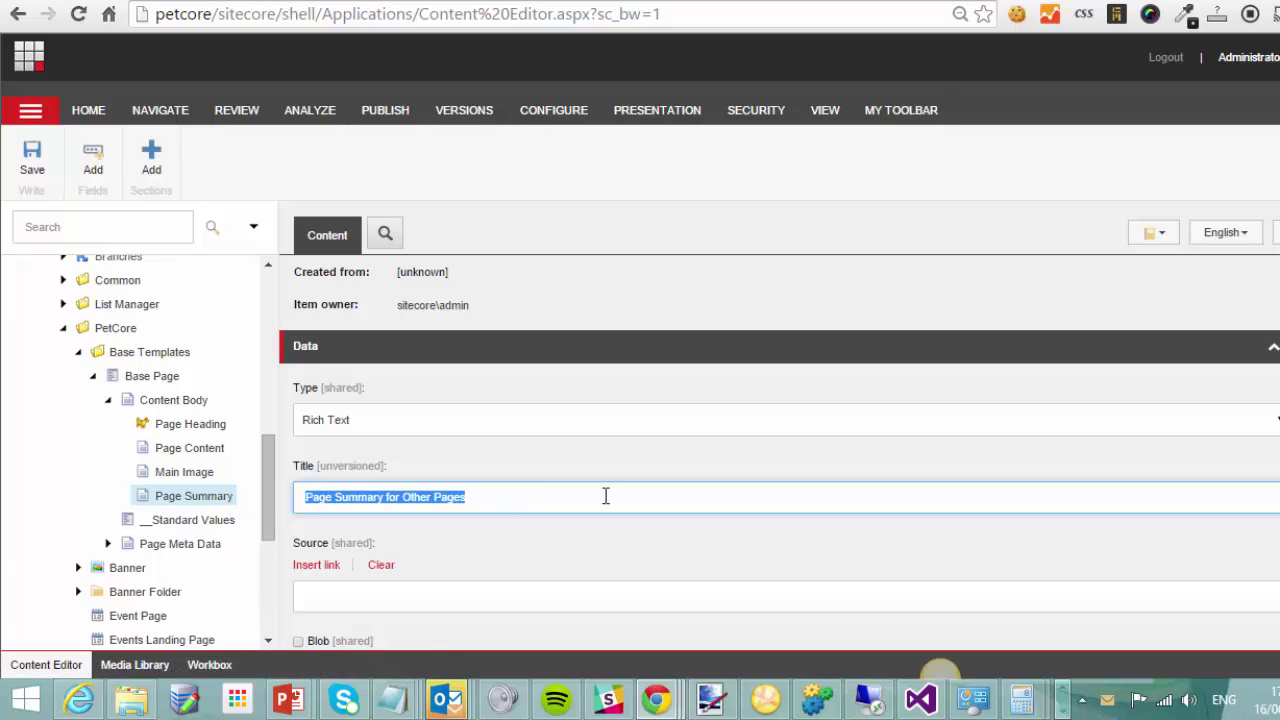
Go to the Help section of the Page Summary field item in the Base Page template.
left_click(1166, 236)
left_click(1160, 236)
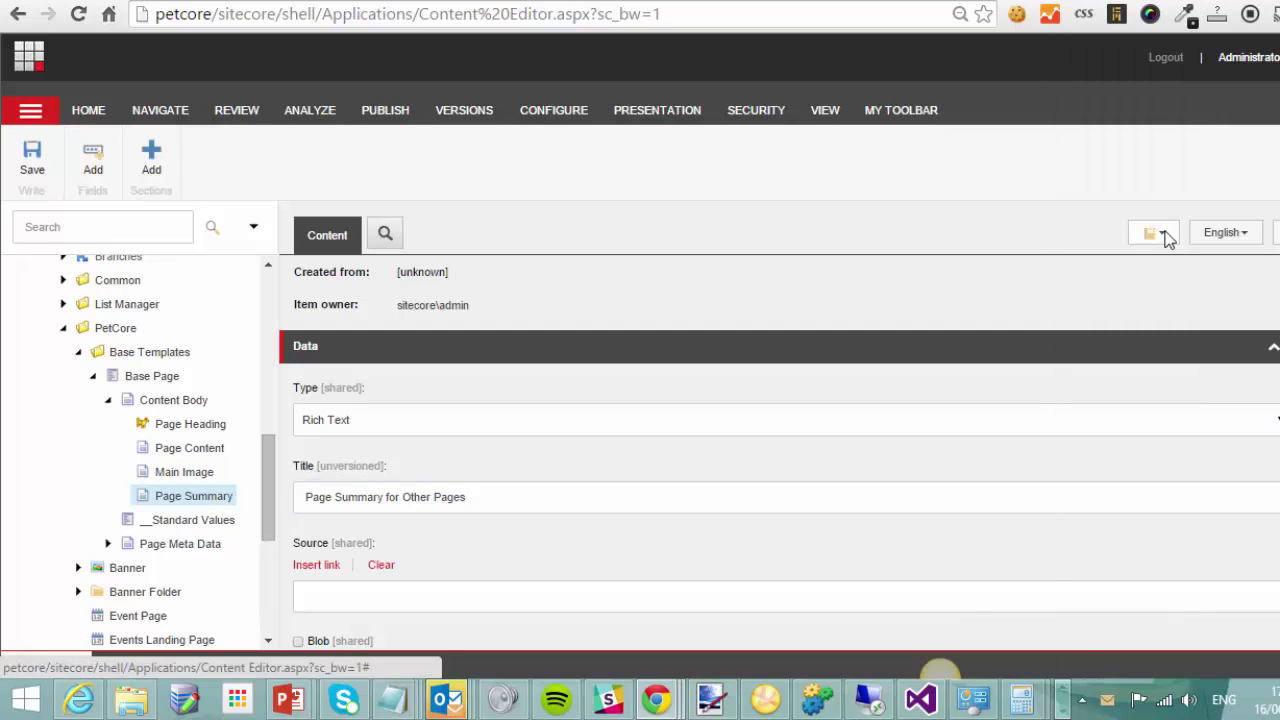
left_click(1160, 236)
scroll(1243, 374, "down", 6)
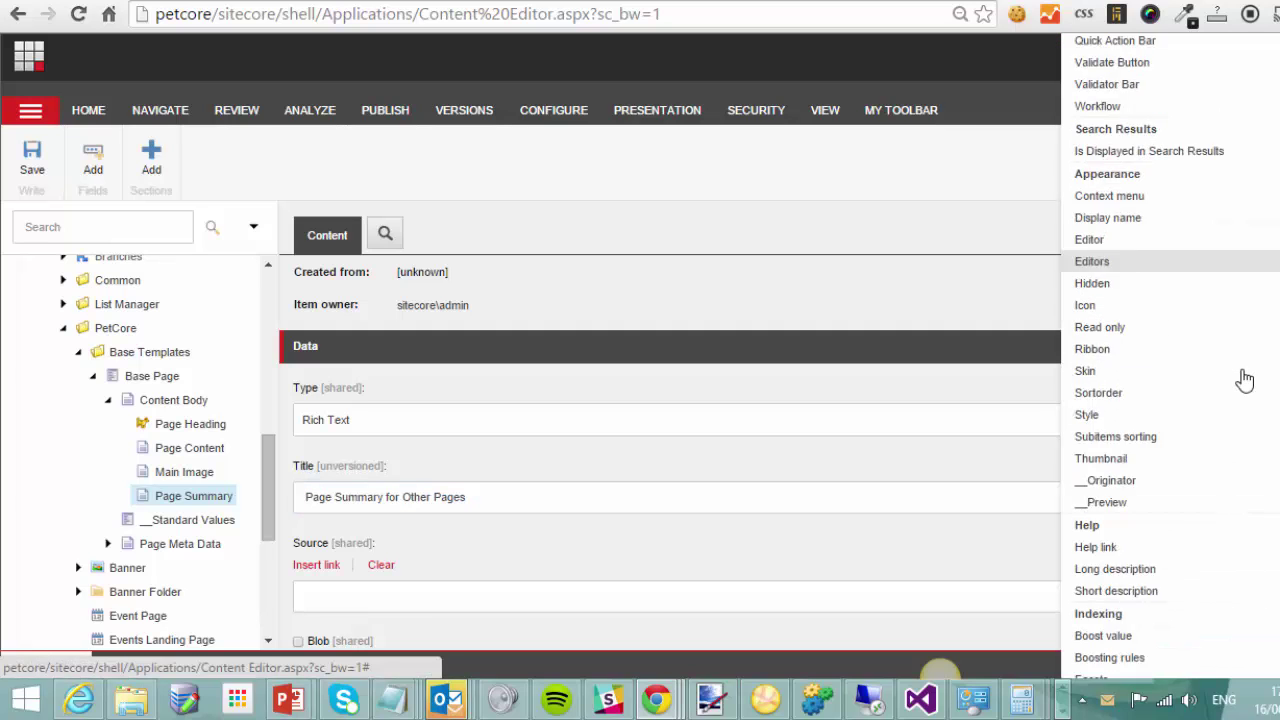
scroll(1243, 378, "down", 3)
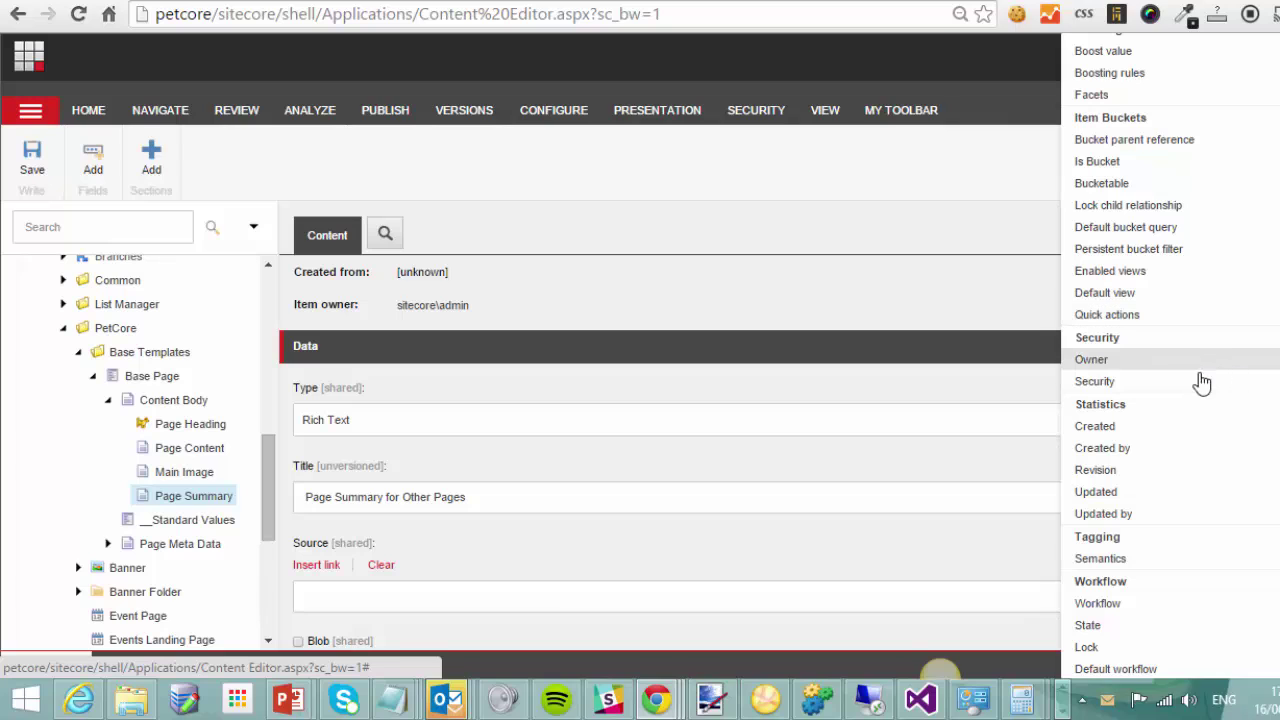
scroll(1199, 383, "up", 5)
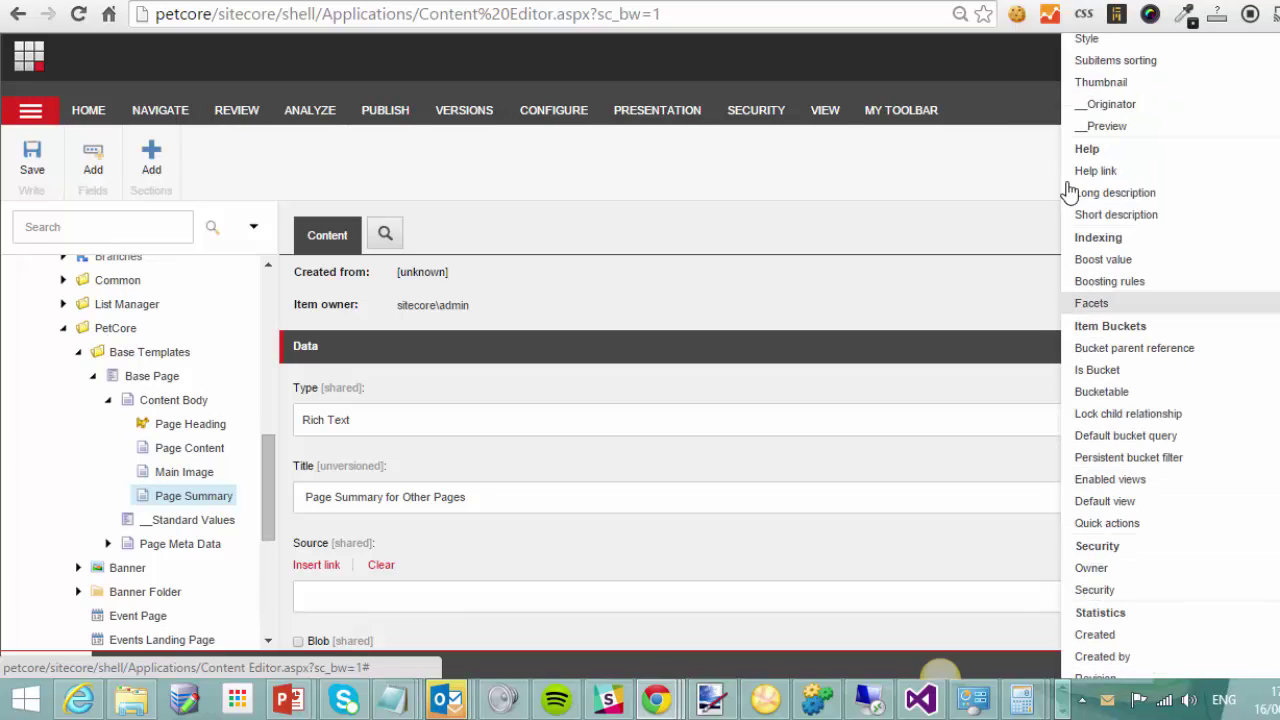
left_click(1090, 149)
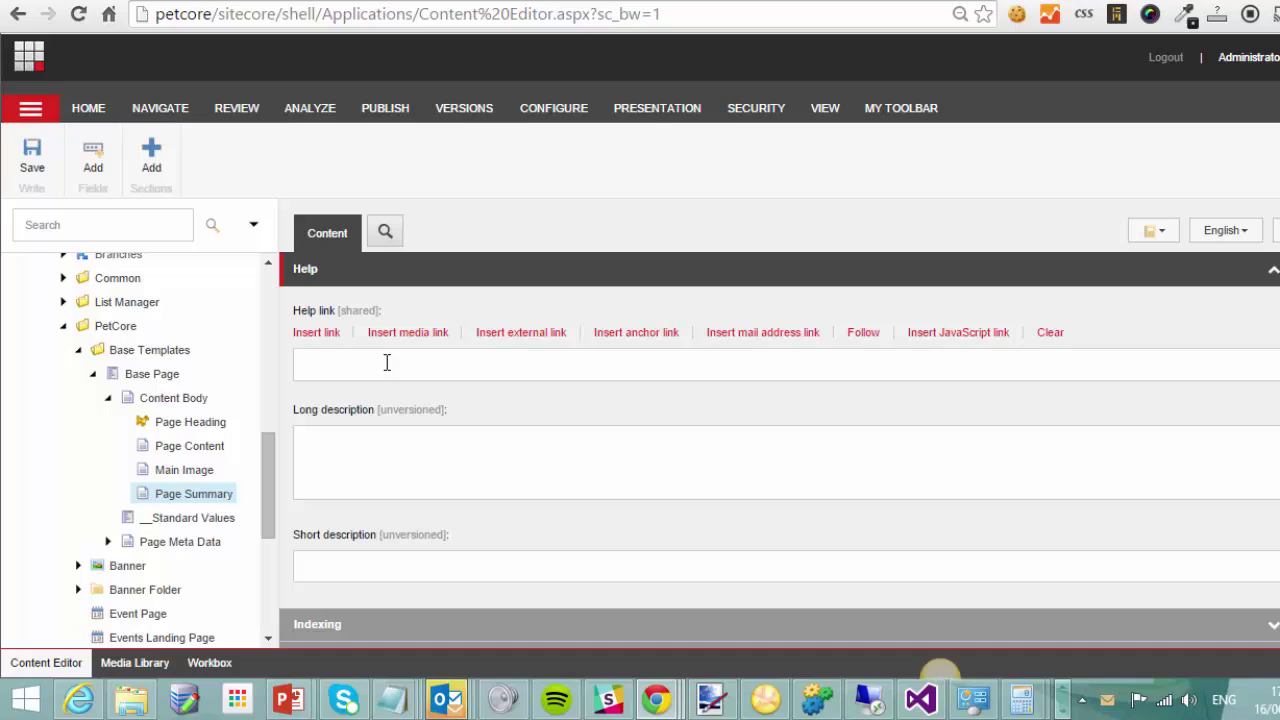
Set the Page Summary field item's long description to "Tooltip for this description".
left_click(350, 368)
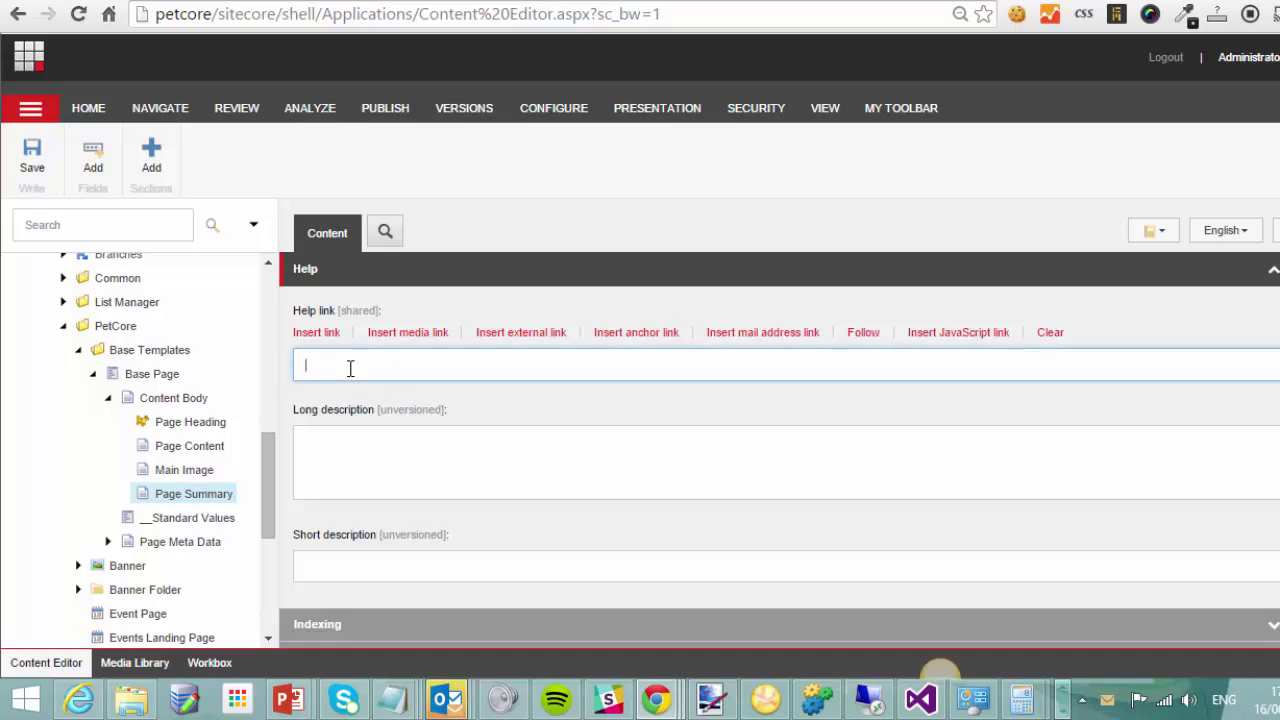
left_click(384, 447)
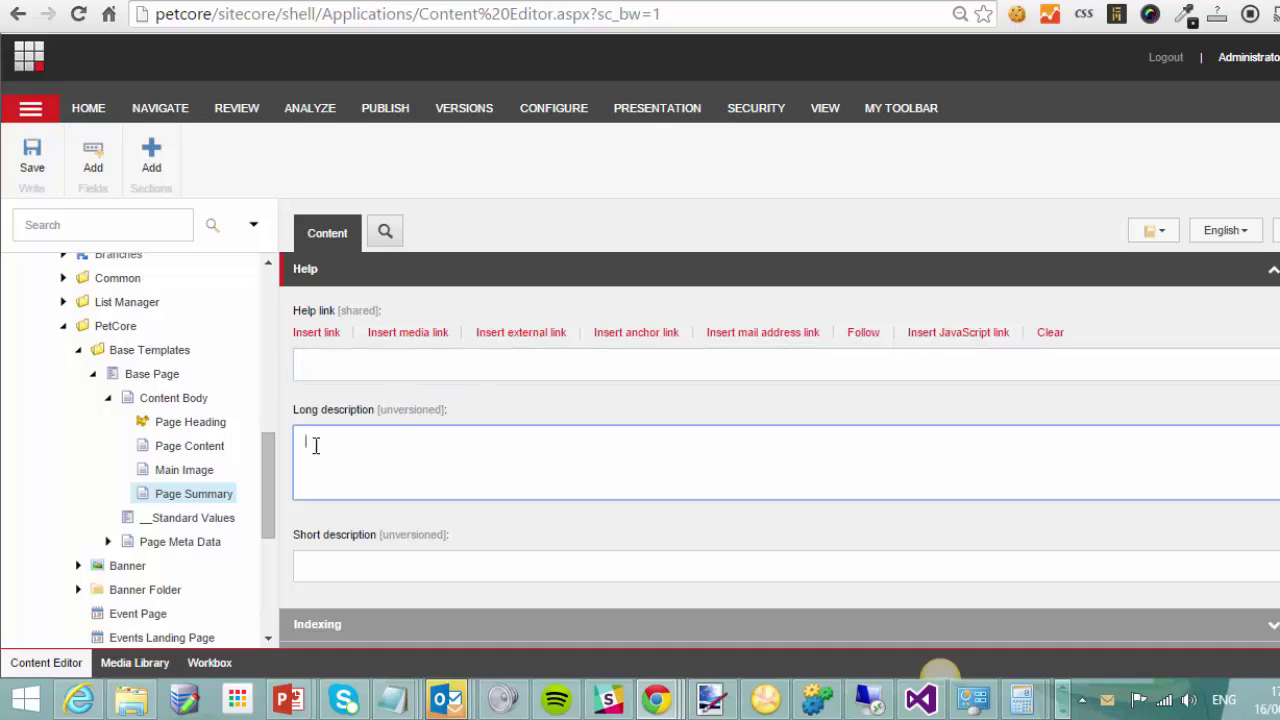
left_click(413, 562)
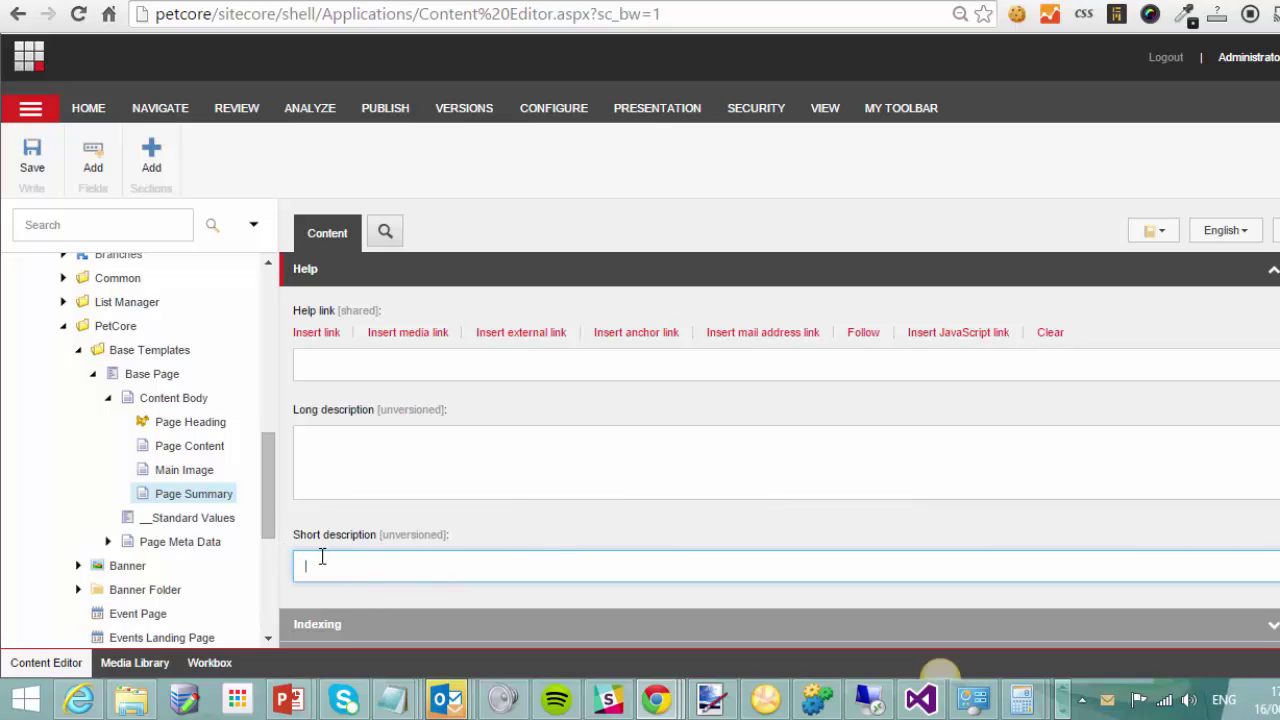
left_click(402, 461)
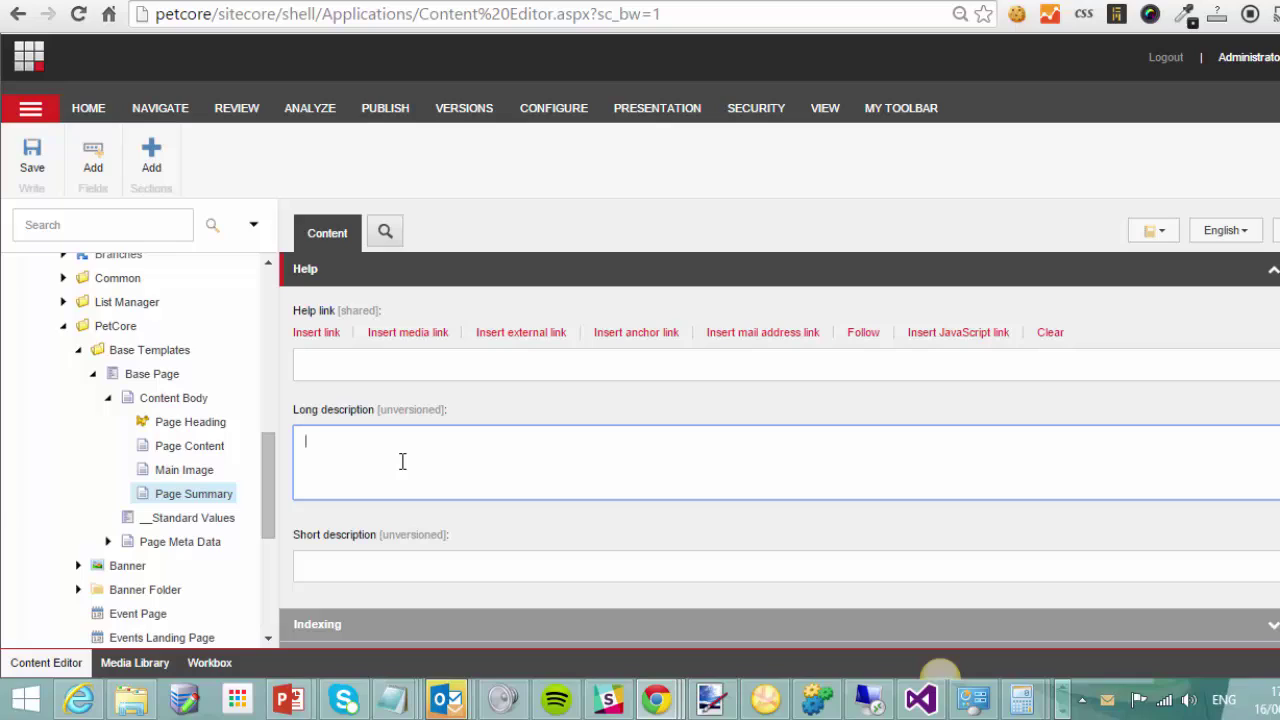
type("Tooltip for this description")
Set the Page Summary field item's short description to "Content that displays when page is featured on other pages.".
left_click(496, 562)
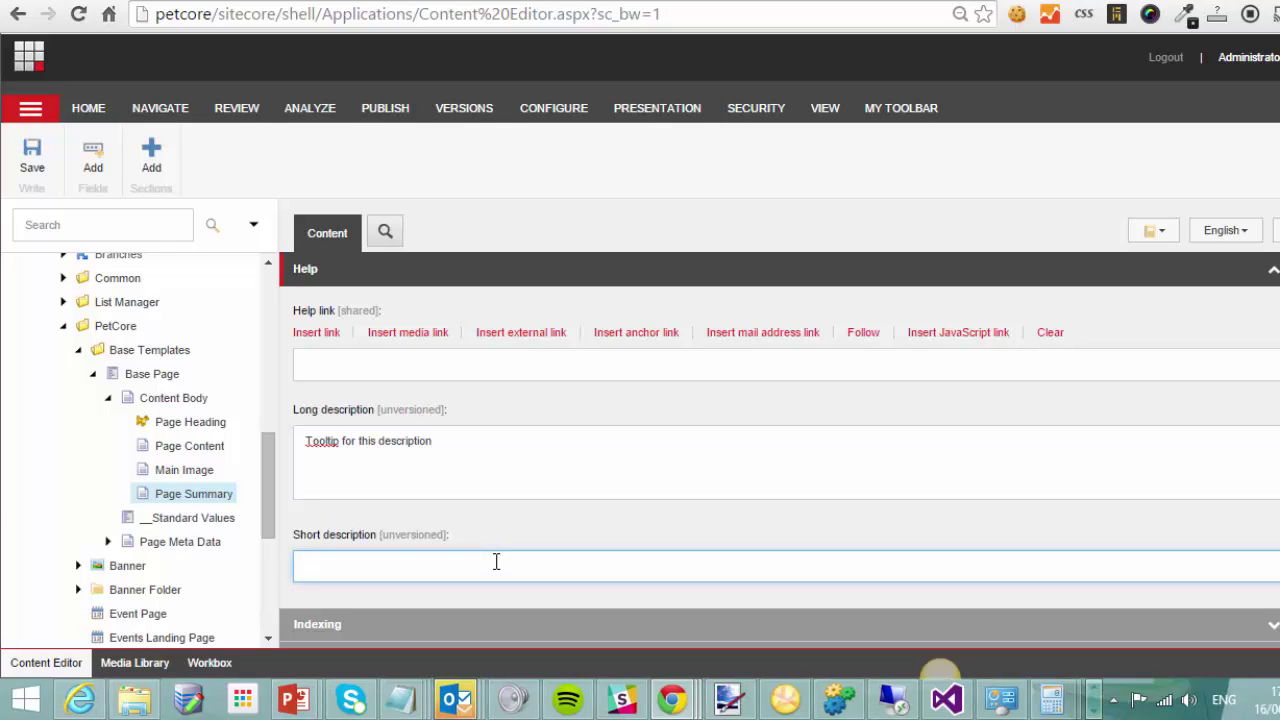
type("Content that displays when page is featured ")
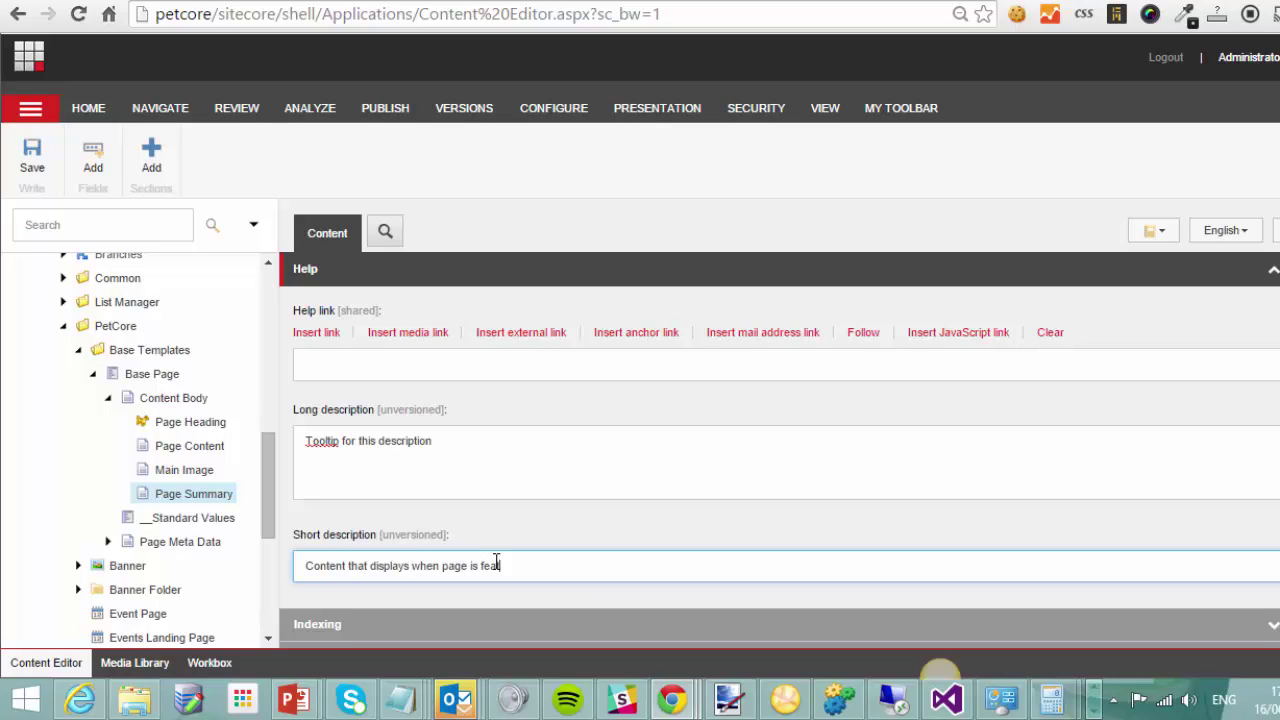
type("on other pages.")
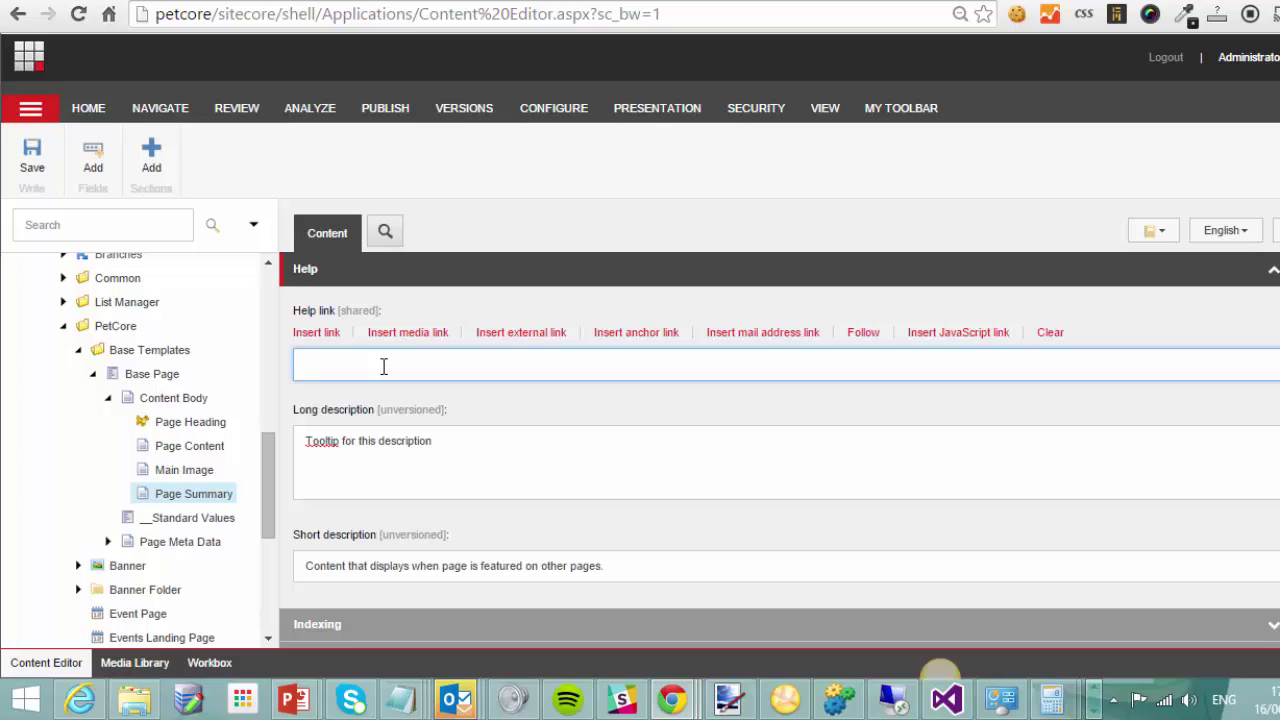
left_click(314, 334)
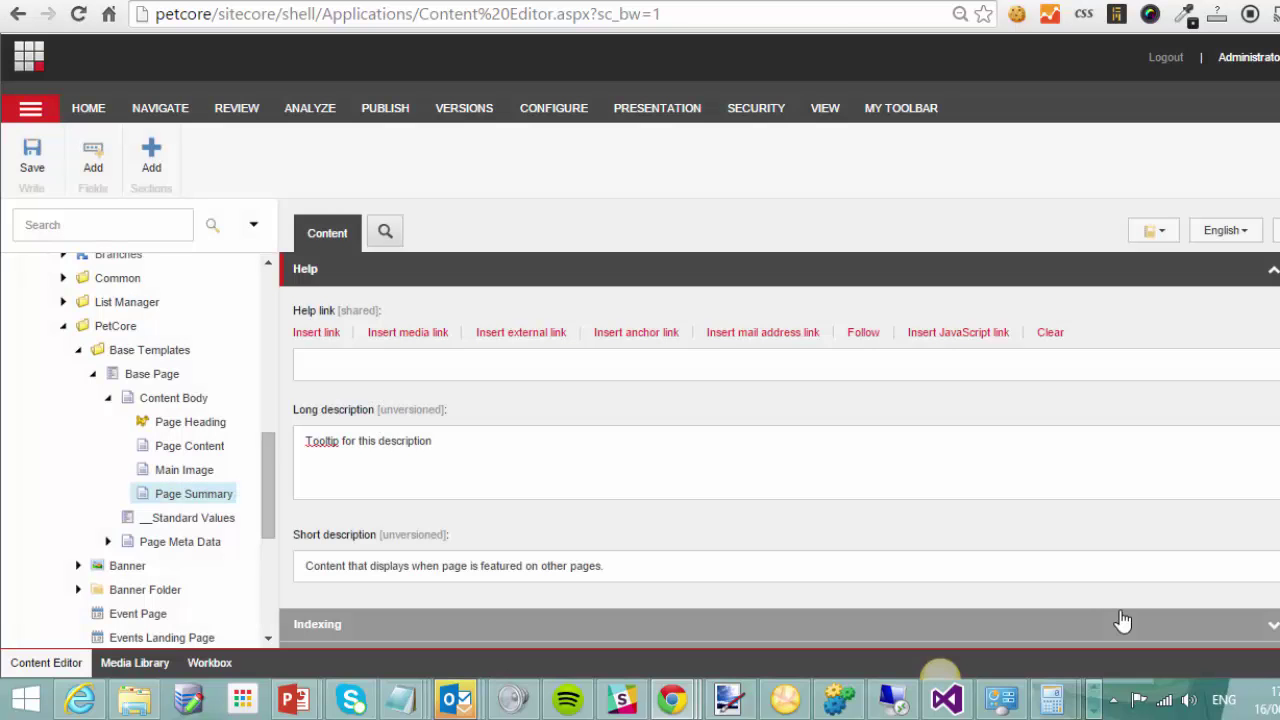
left_click(536, 338)
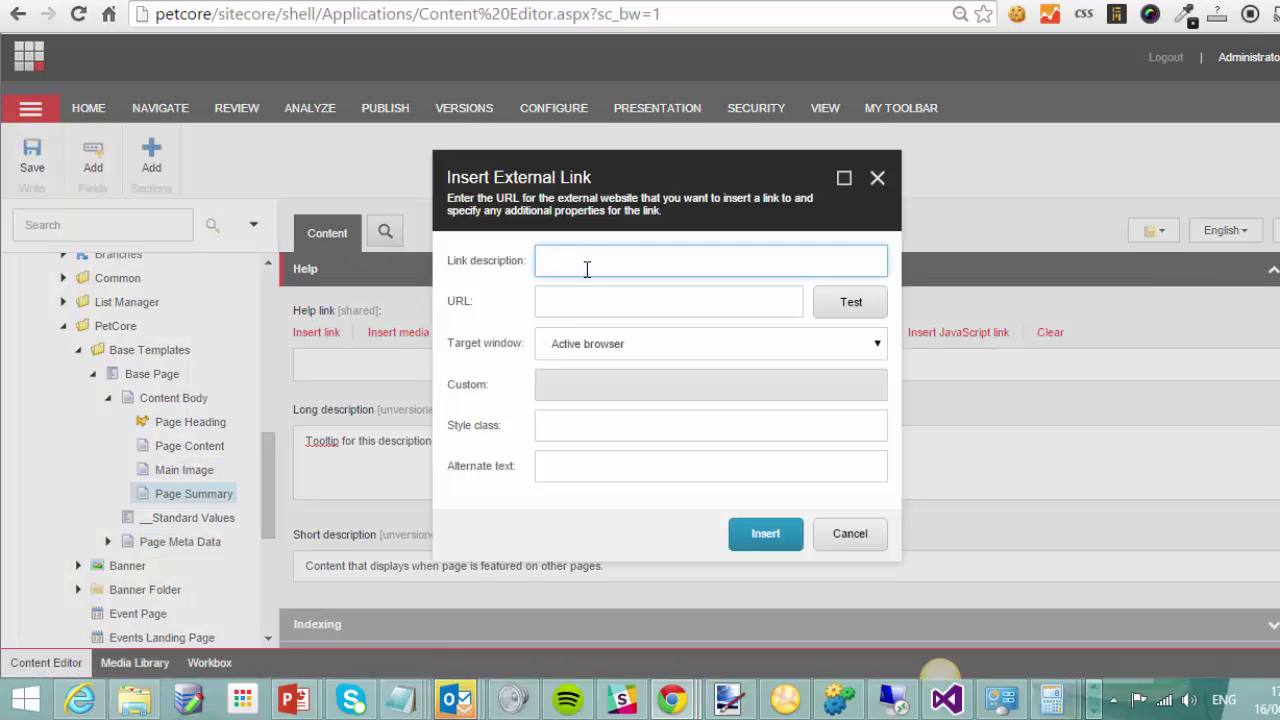
type("Google")
key("Tab")
type("http://ww")
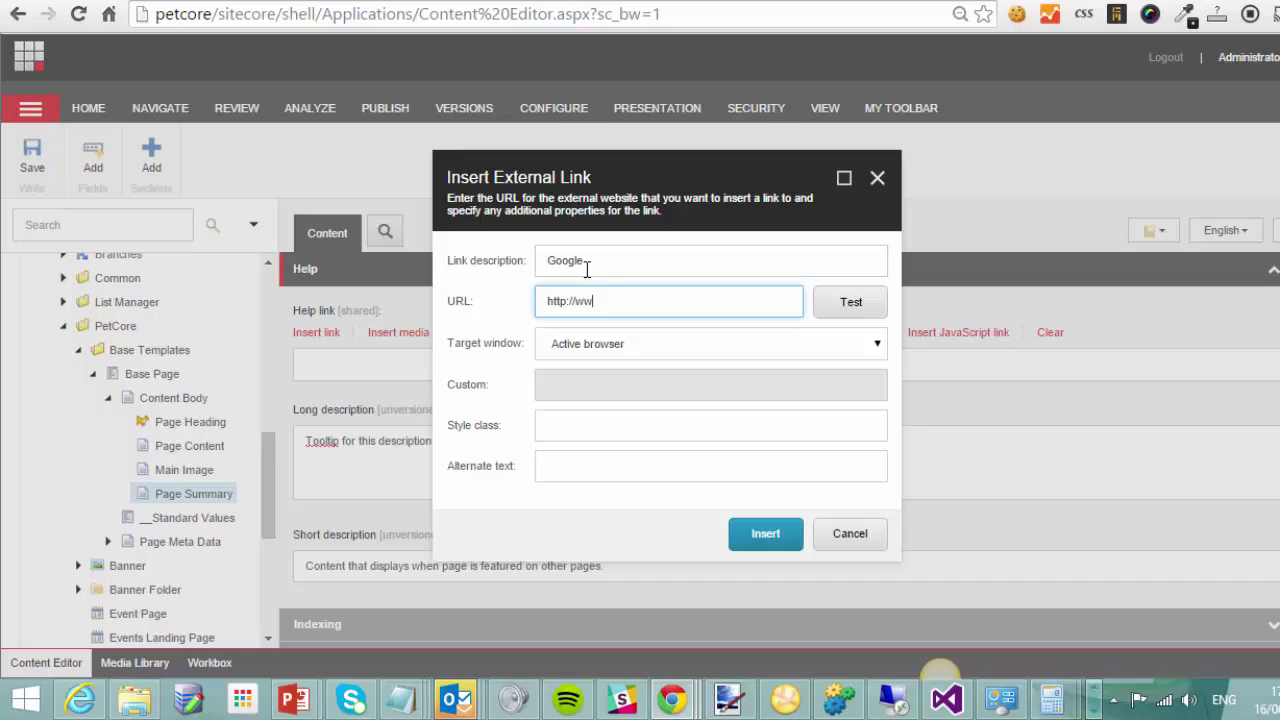
type("w.google.com/")
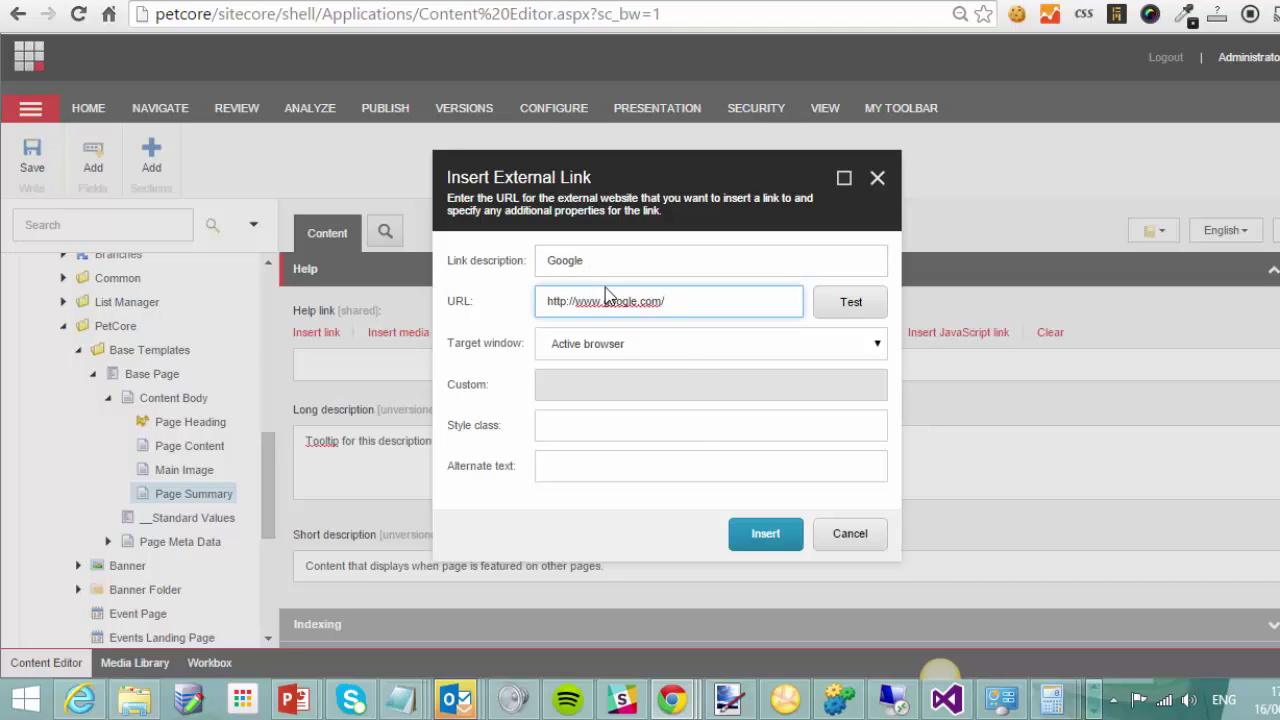
left_click(766, 534)
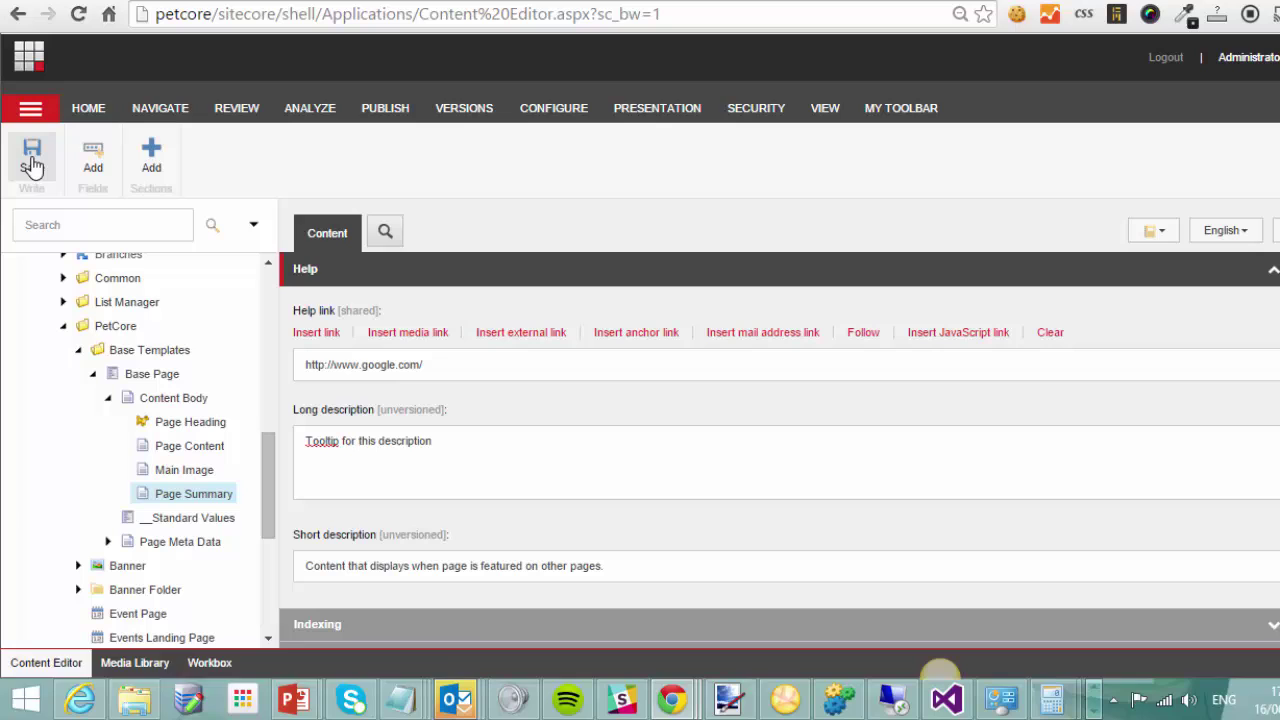
left_click(32, 163)
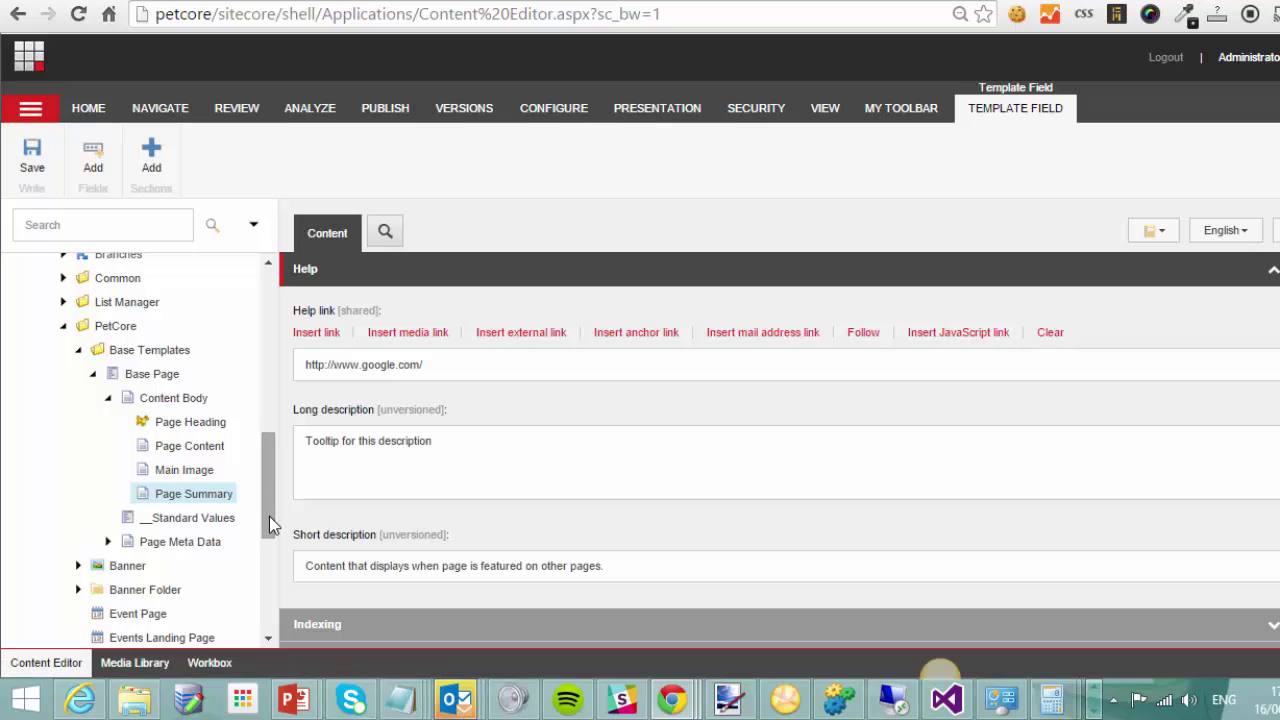
Open the Caring for Older Pets item under Home and examine its Content Body fields down to the page summary.
left_click_drag(269, 516, 194, 346)
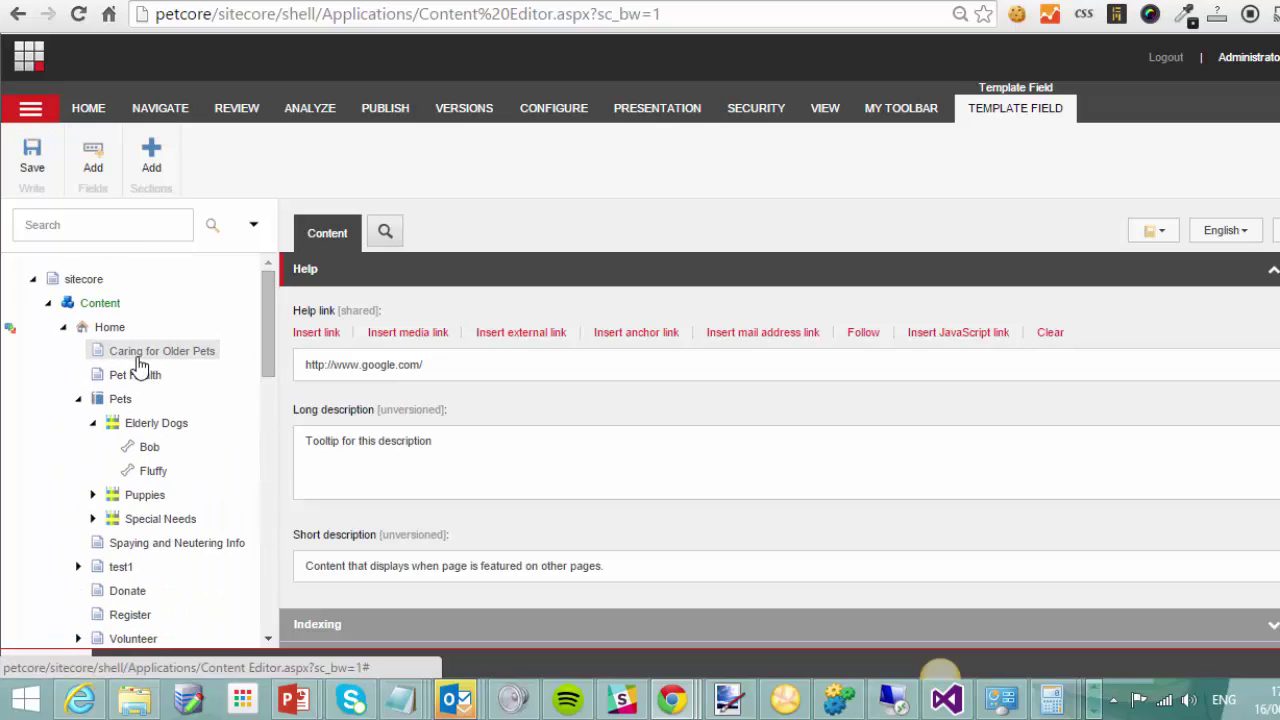
left_click(138, 354)
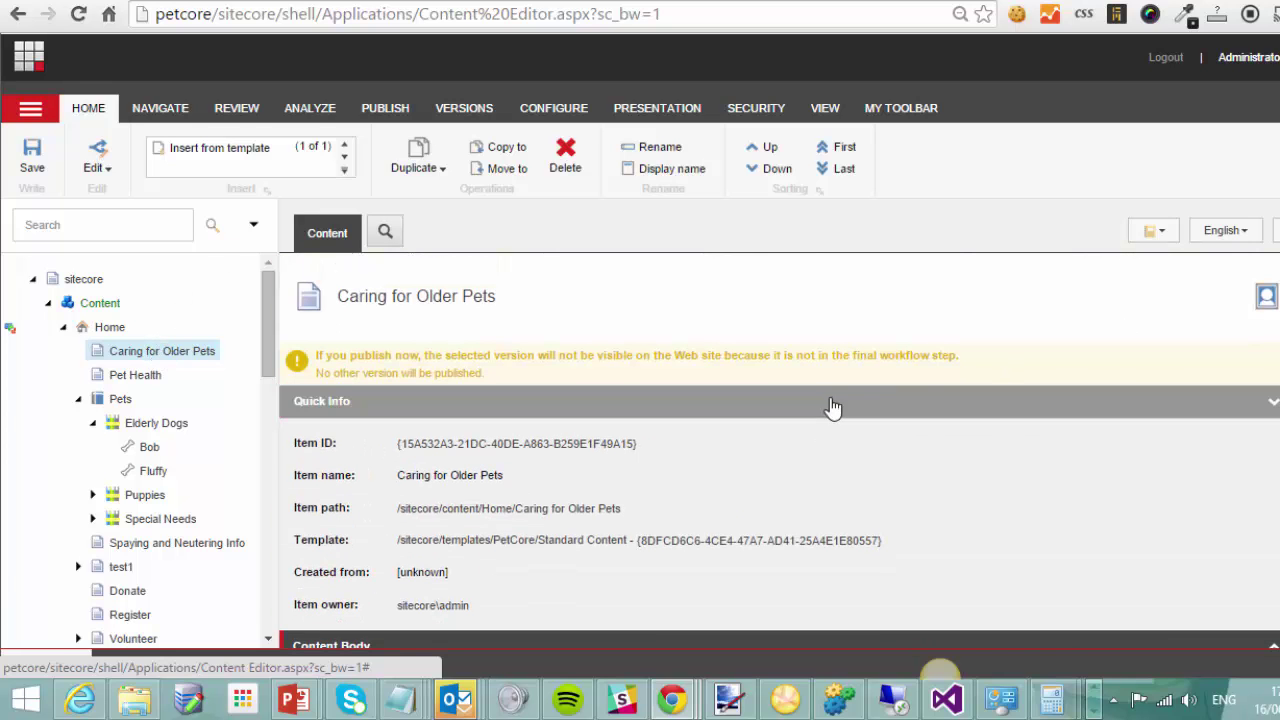
left_click(832, 407)
scroll(977, 405, "down", 5)
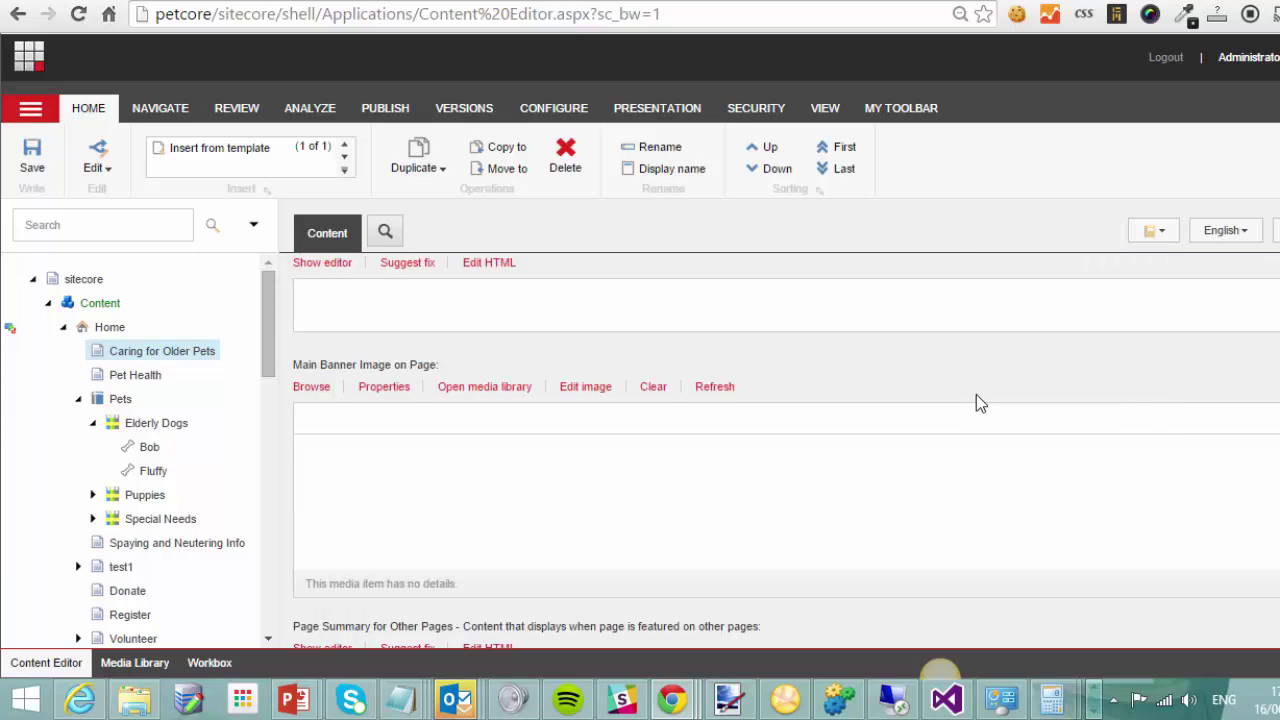
scroll(975, 404, "down", 3)
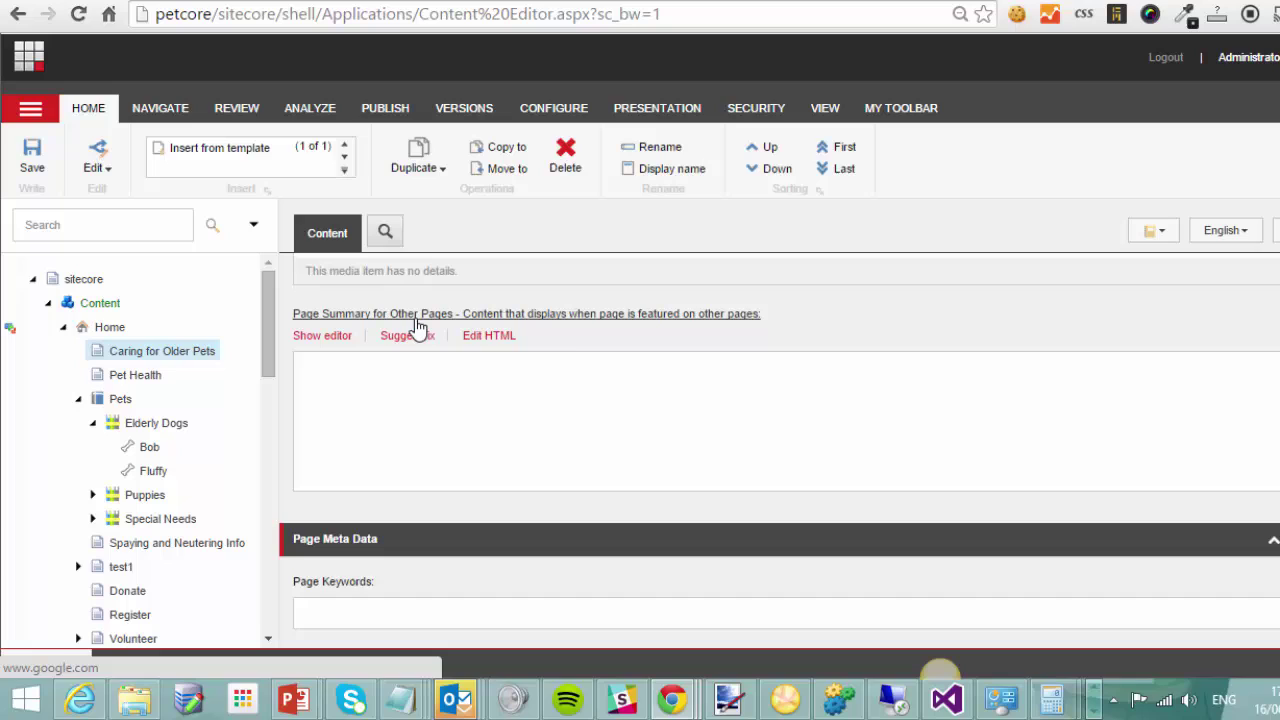
Check the tooltip and help link on the page summary field's label, and return to the Content Editor.
mouse_move(420, 325)
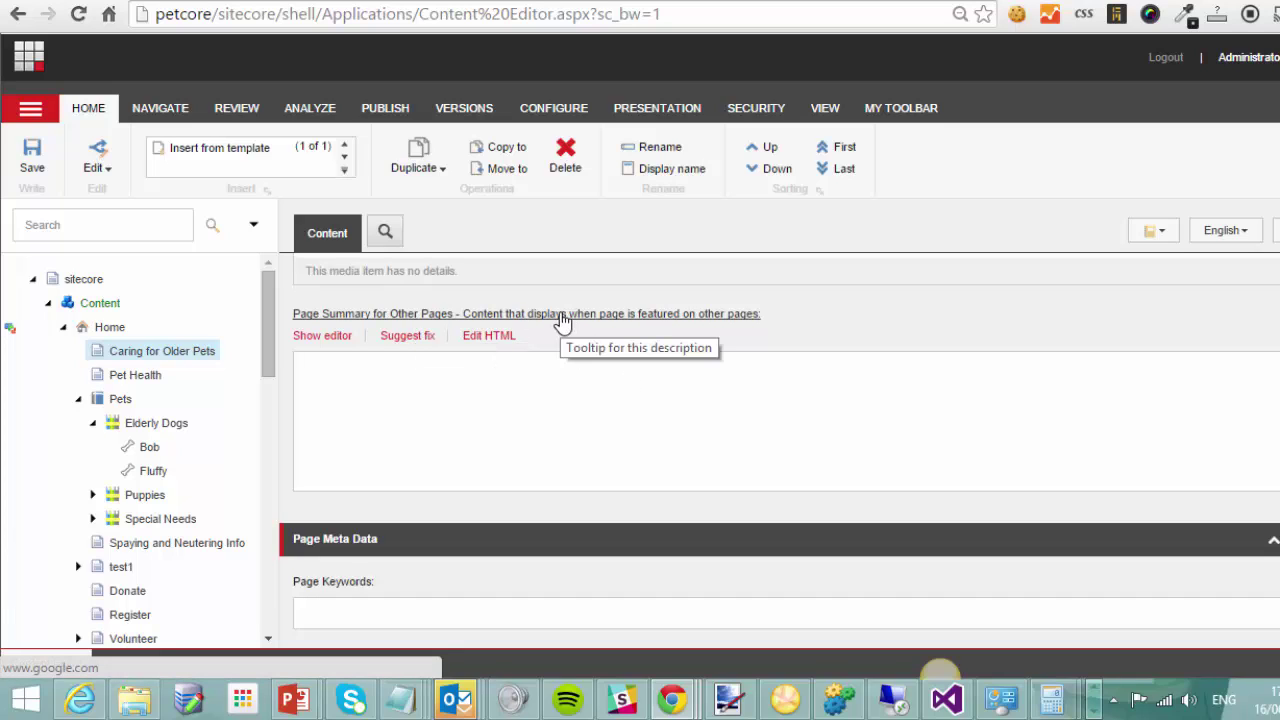
left_click(561, 313)
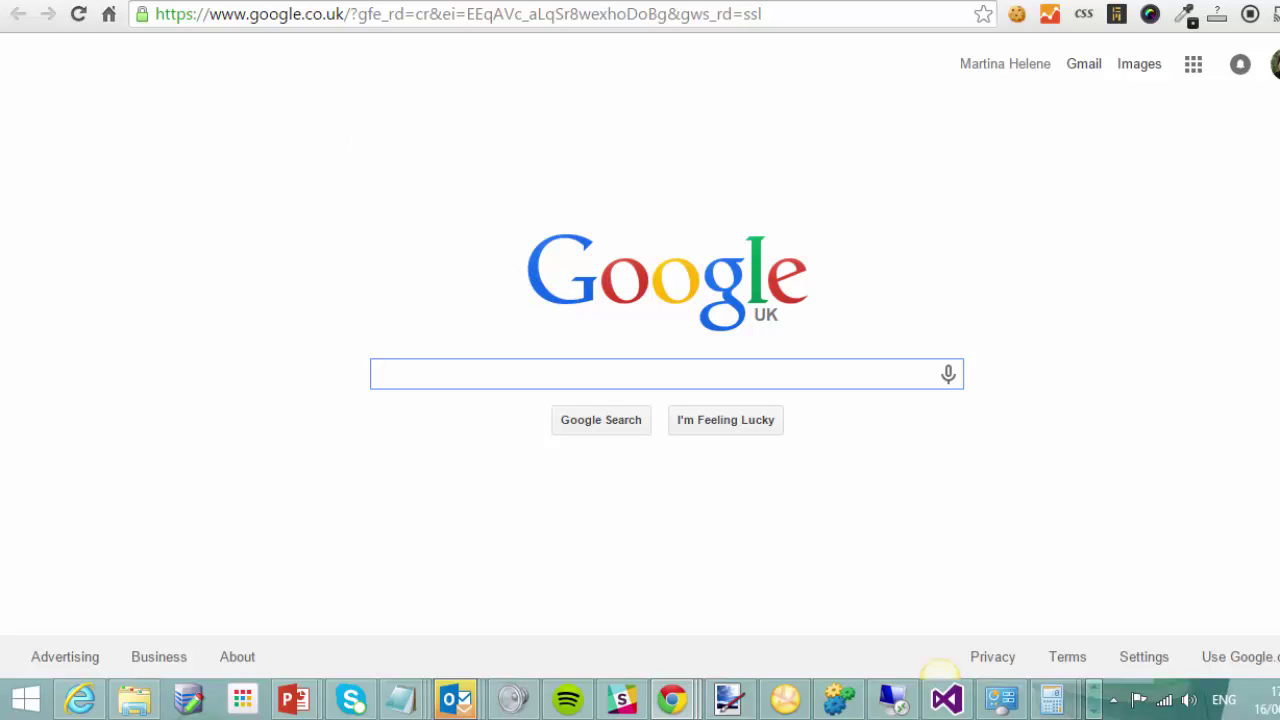
key("ctrl+Tab")
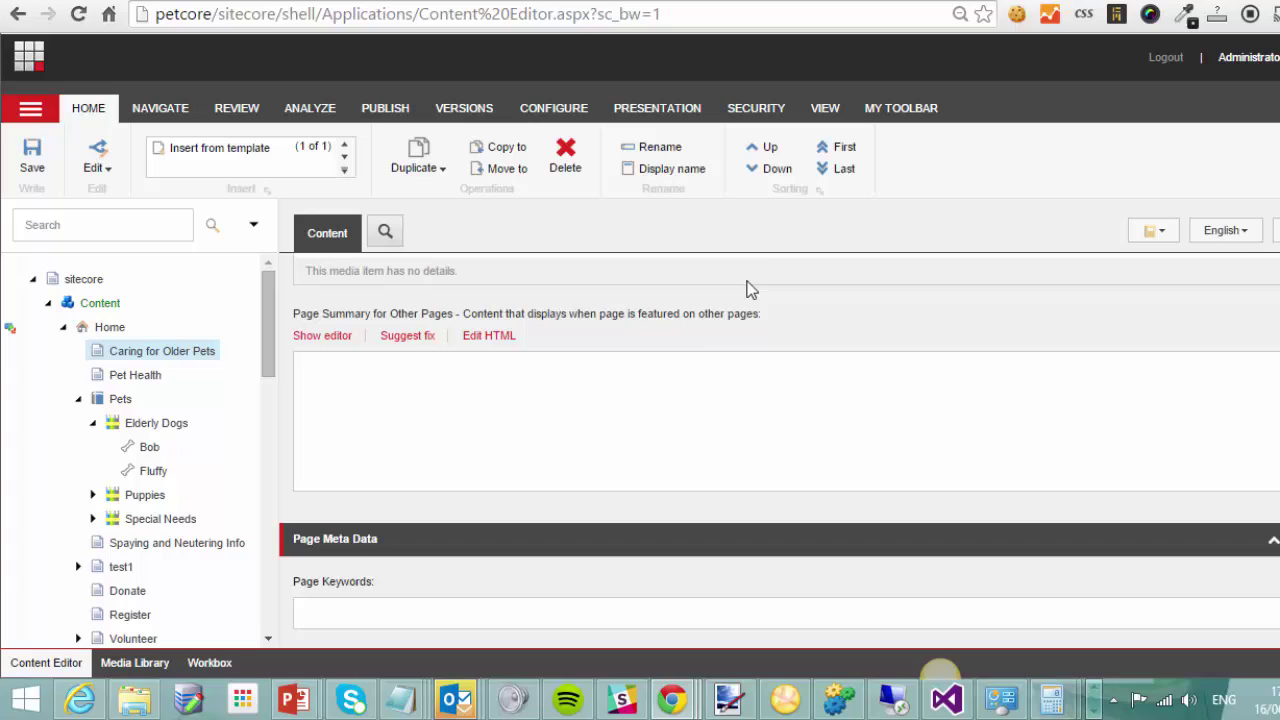